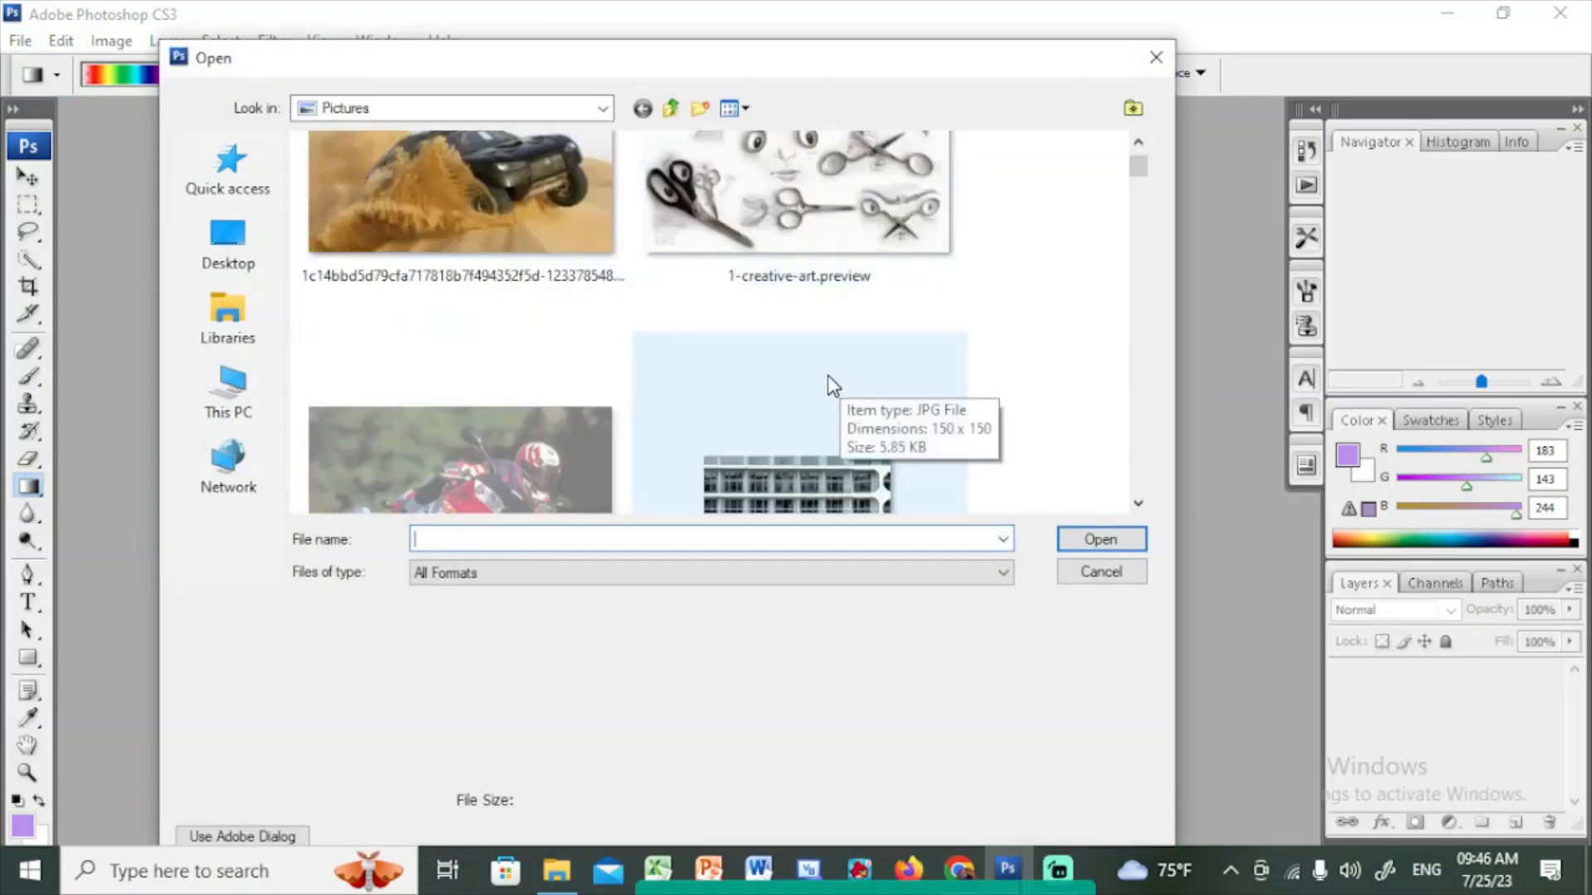
Open the underwater dolphin photo 4cee3e54-7fa6-4665-a65e-79087a111197_4 from the Pictures folder
scroll(828, 375, "down", 5)
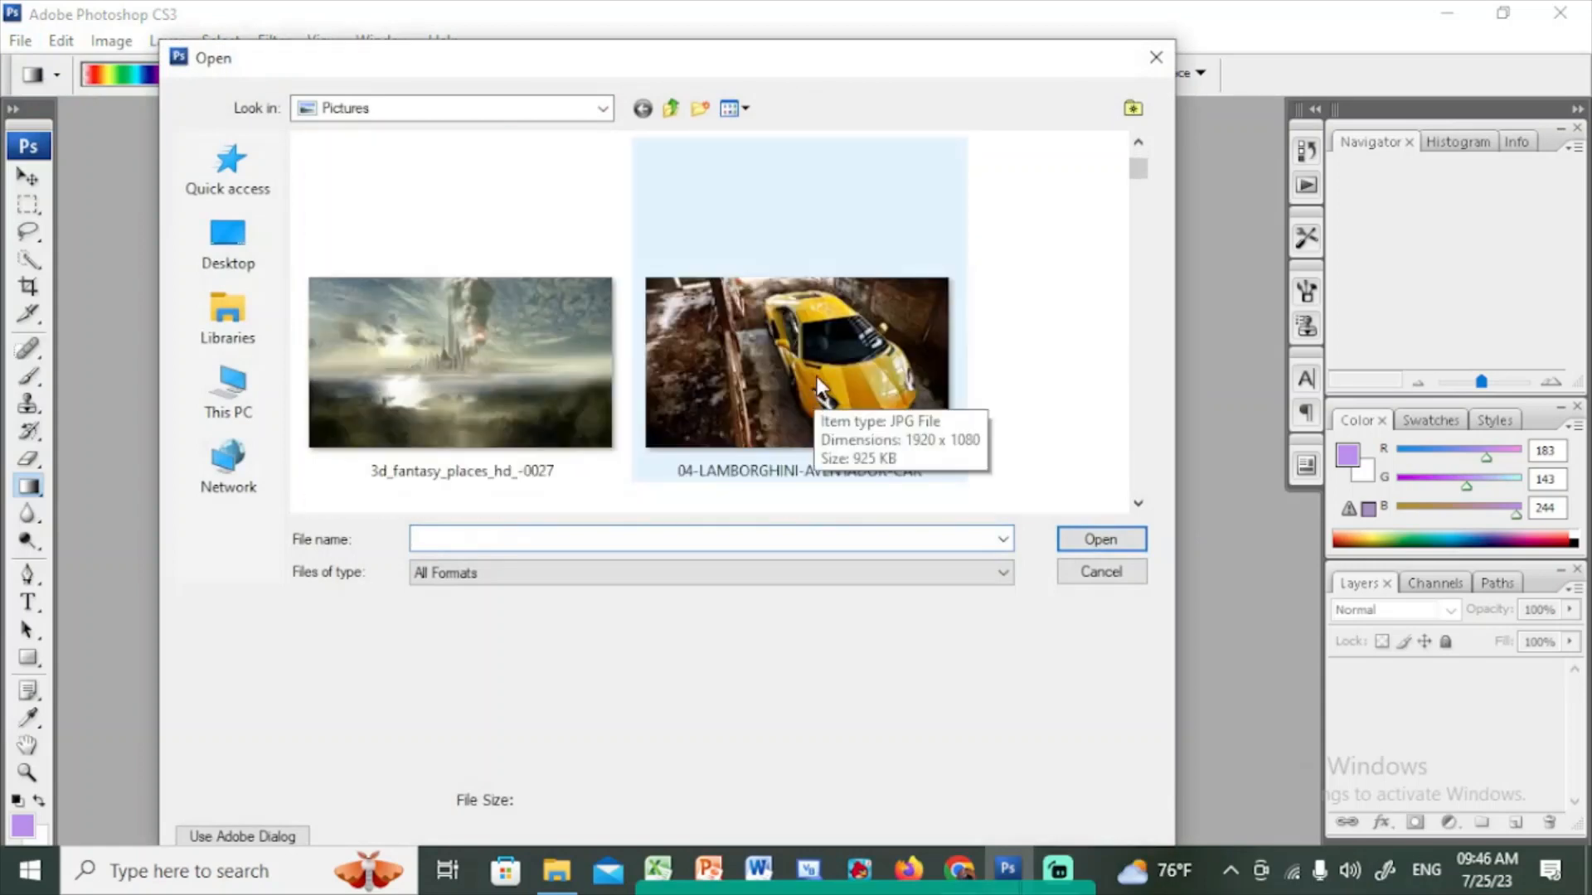
scroll(842, 351, "down", 5)
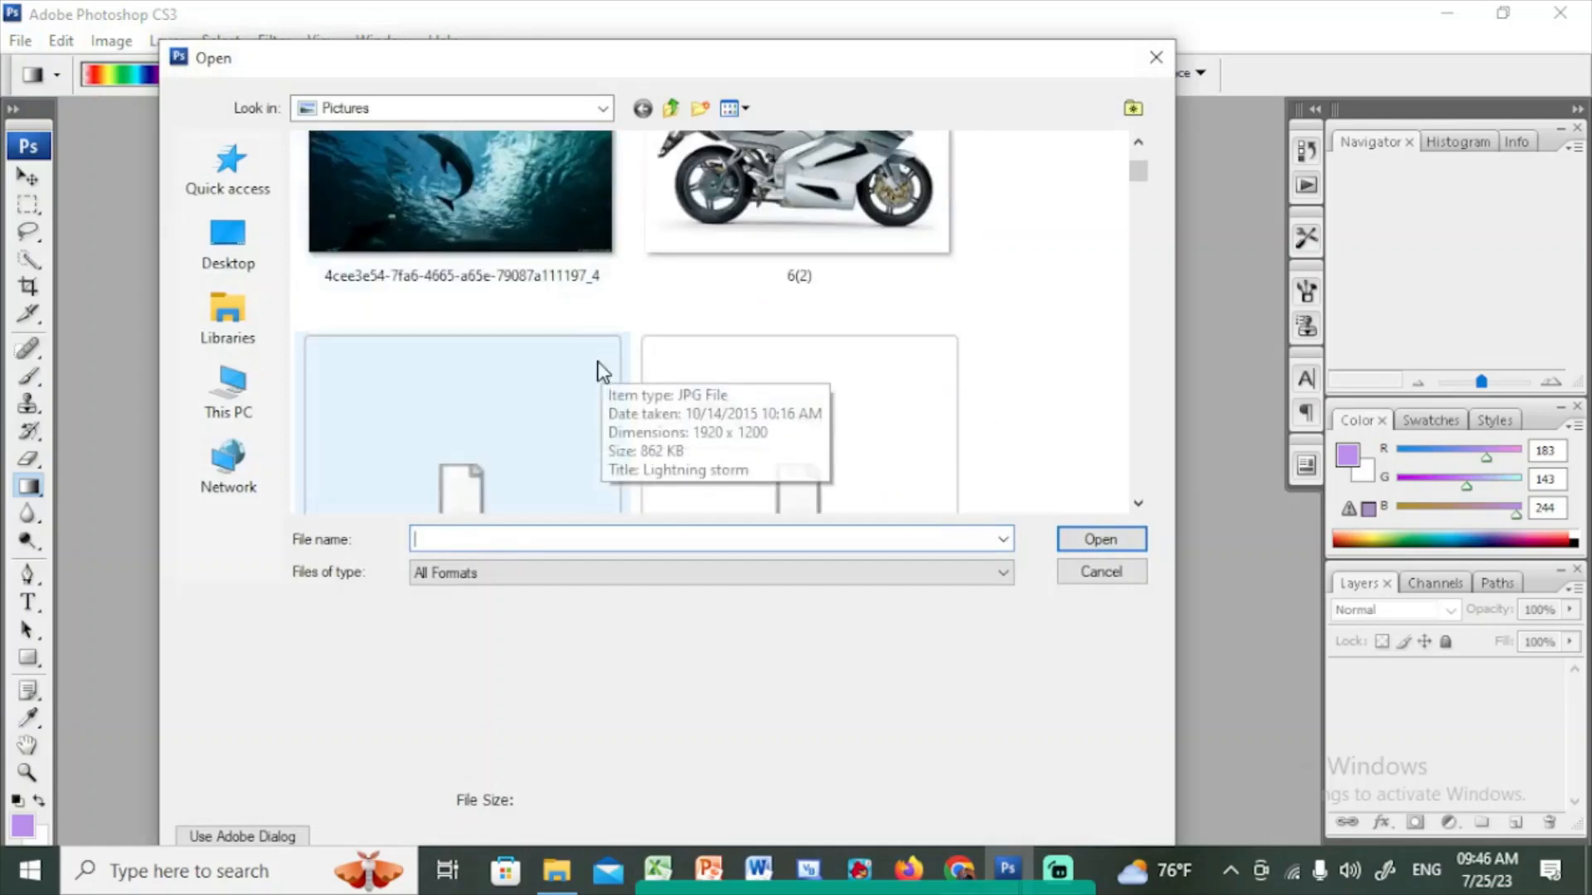
left_click(448, 240)
left_click(1126, 541)
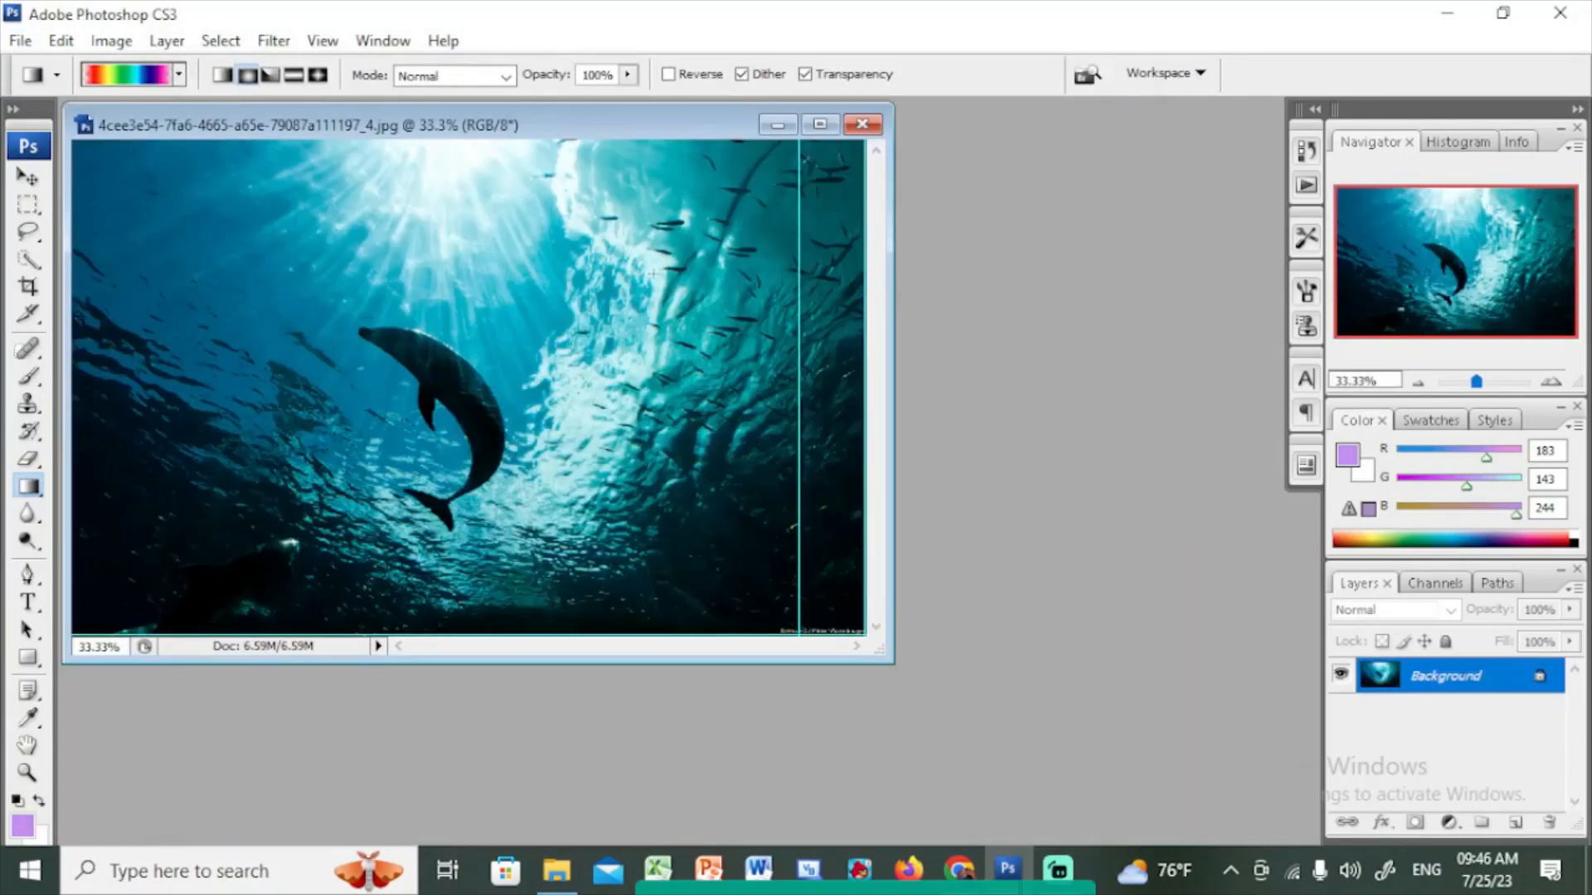
Draw rectangular marquee selections around the dolphin with the Rectangular Marquee Tool and deselect each one
left_click(38, 209)
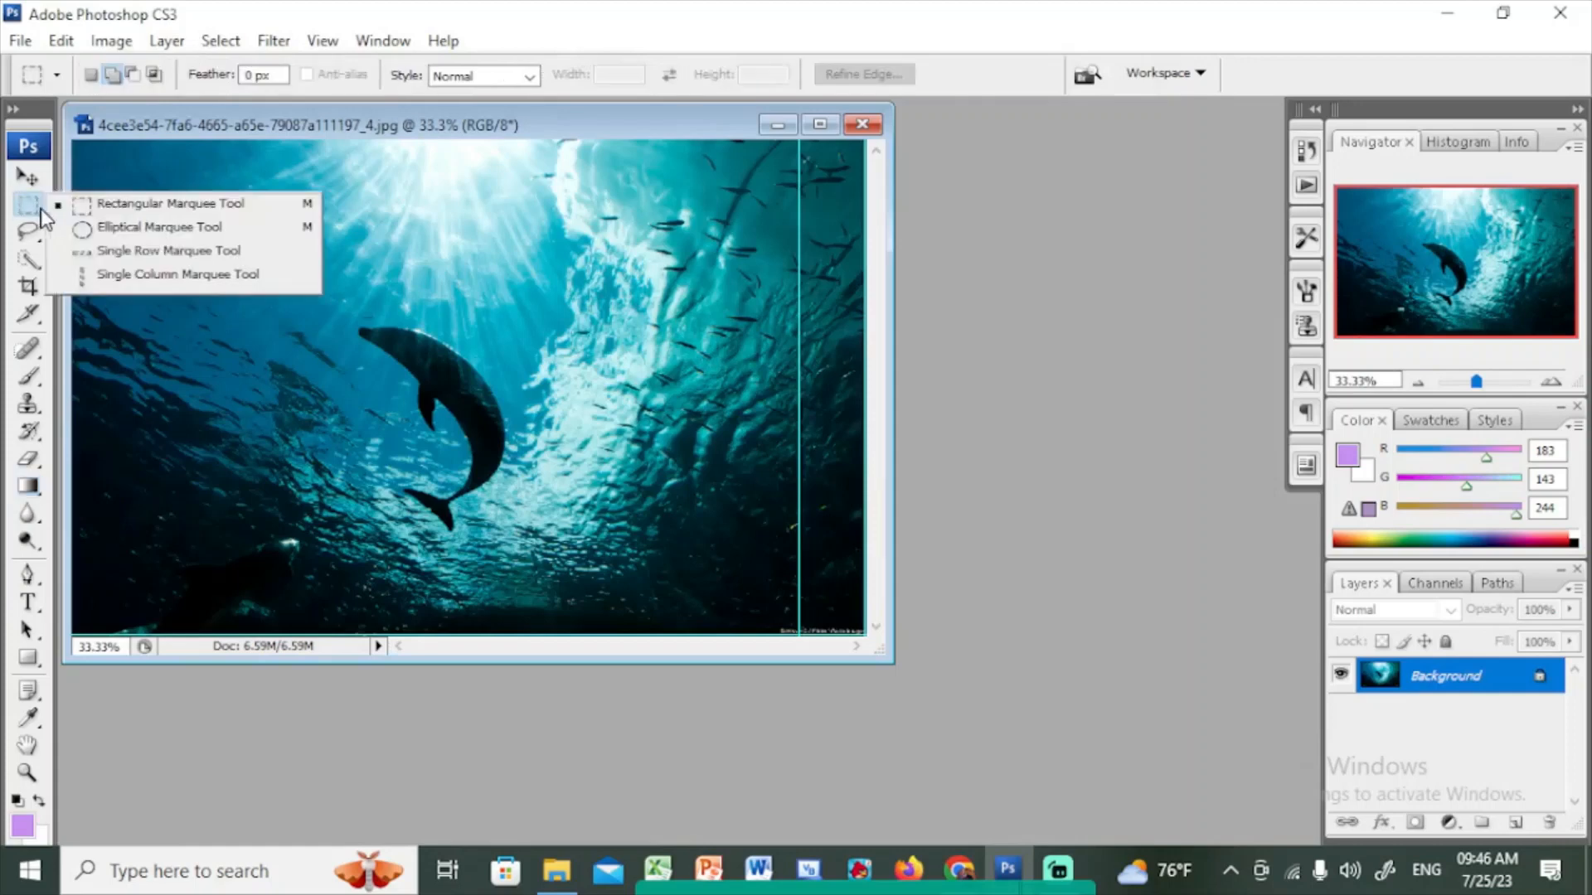
left_click(133, 204)
left_click_drag(190, 208, 622, 547)
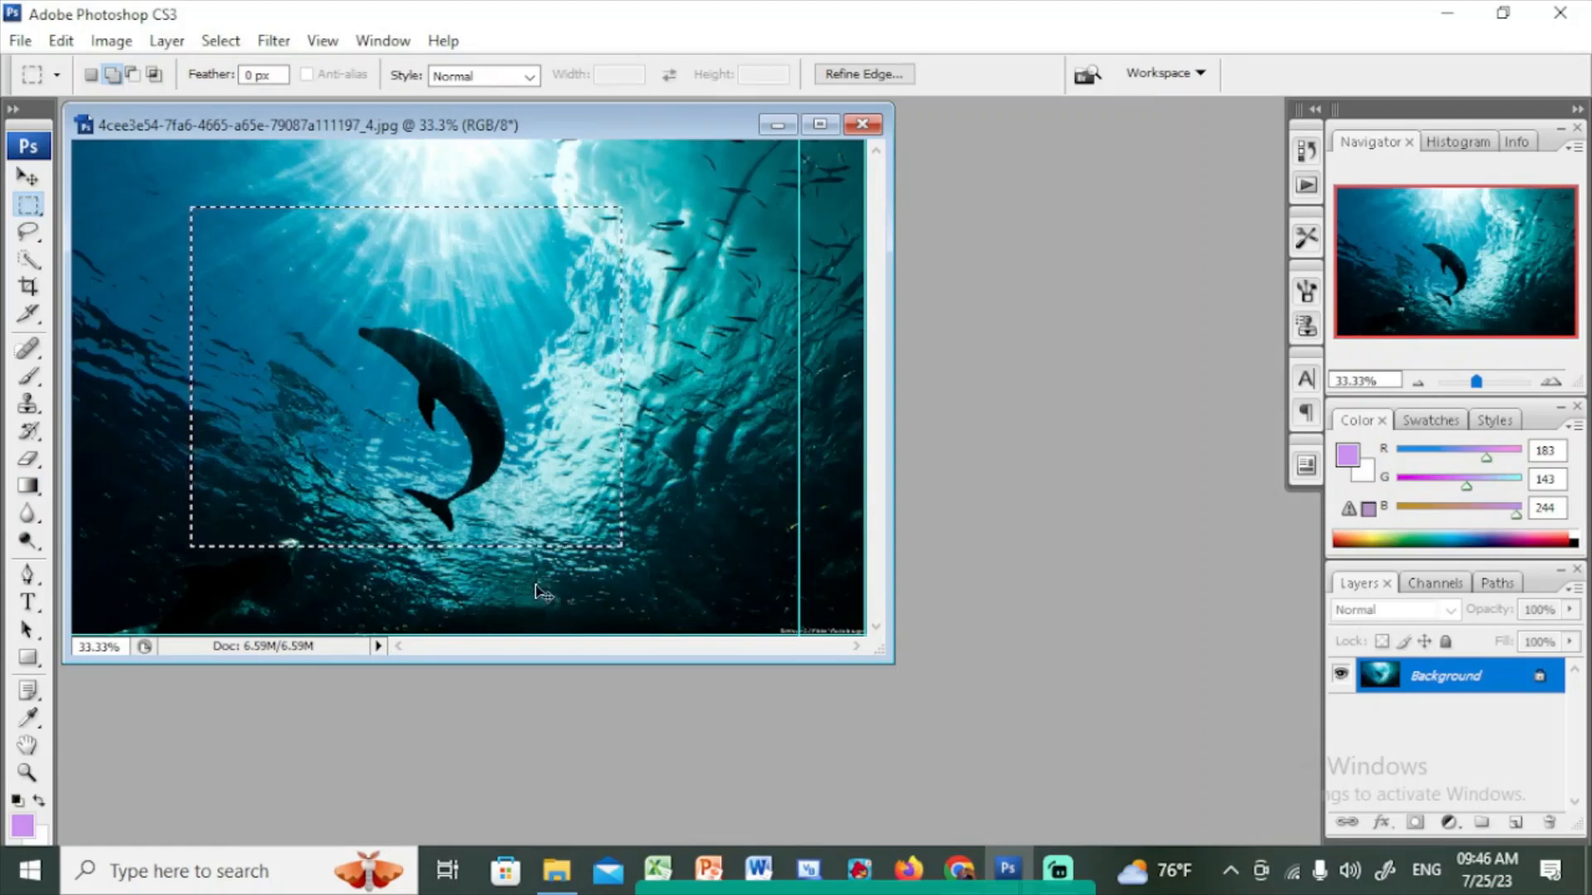
left_click(537, 591)
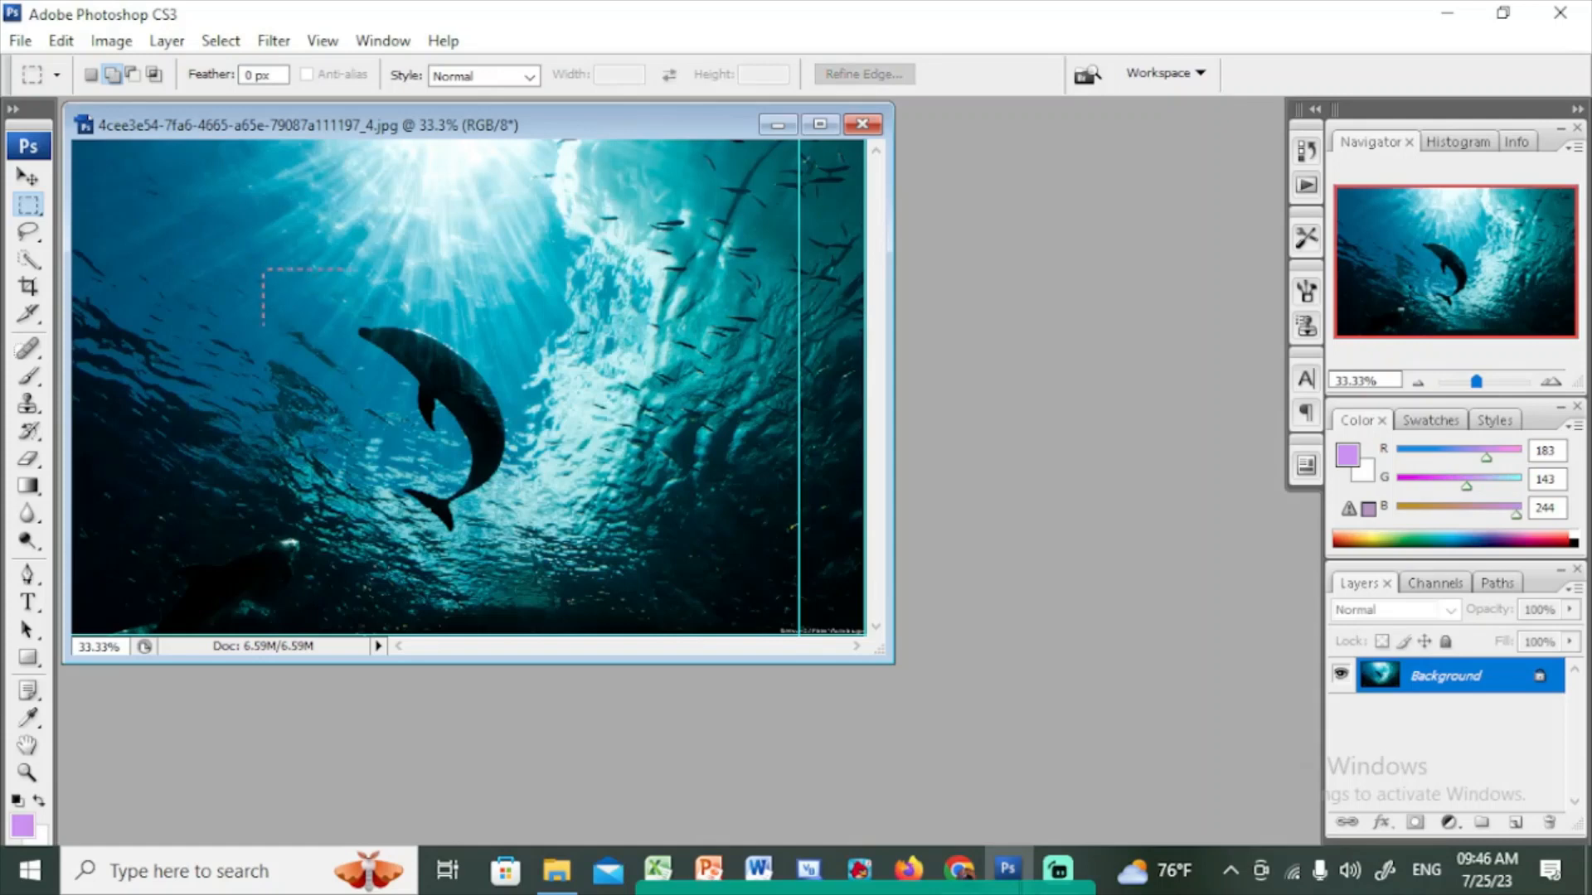
left_click_drag(264, 269, 603, 592)
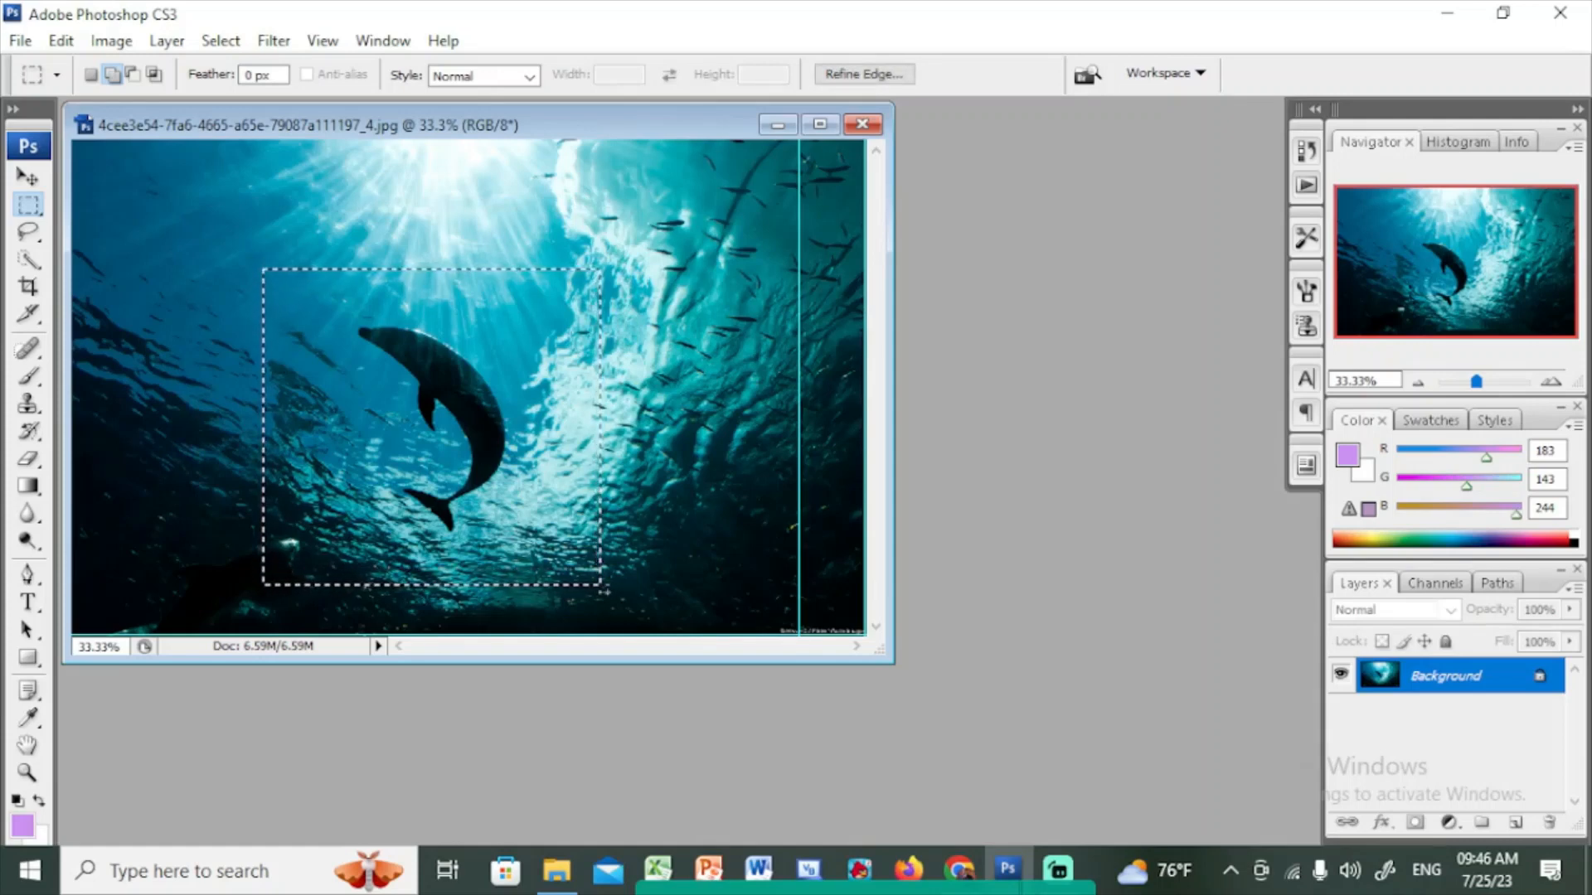
left_click(604, 592)
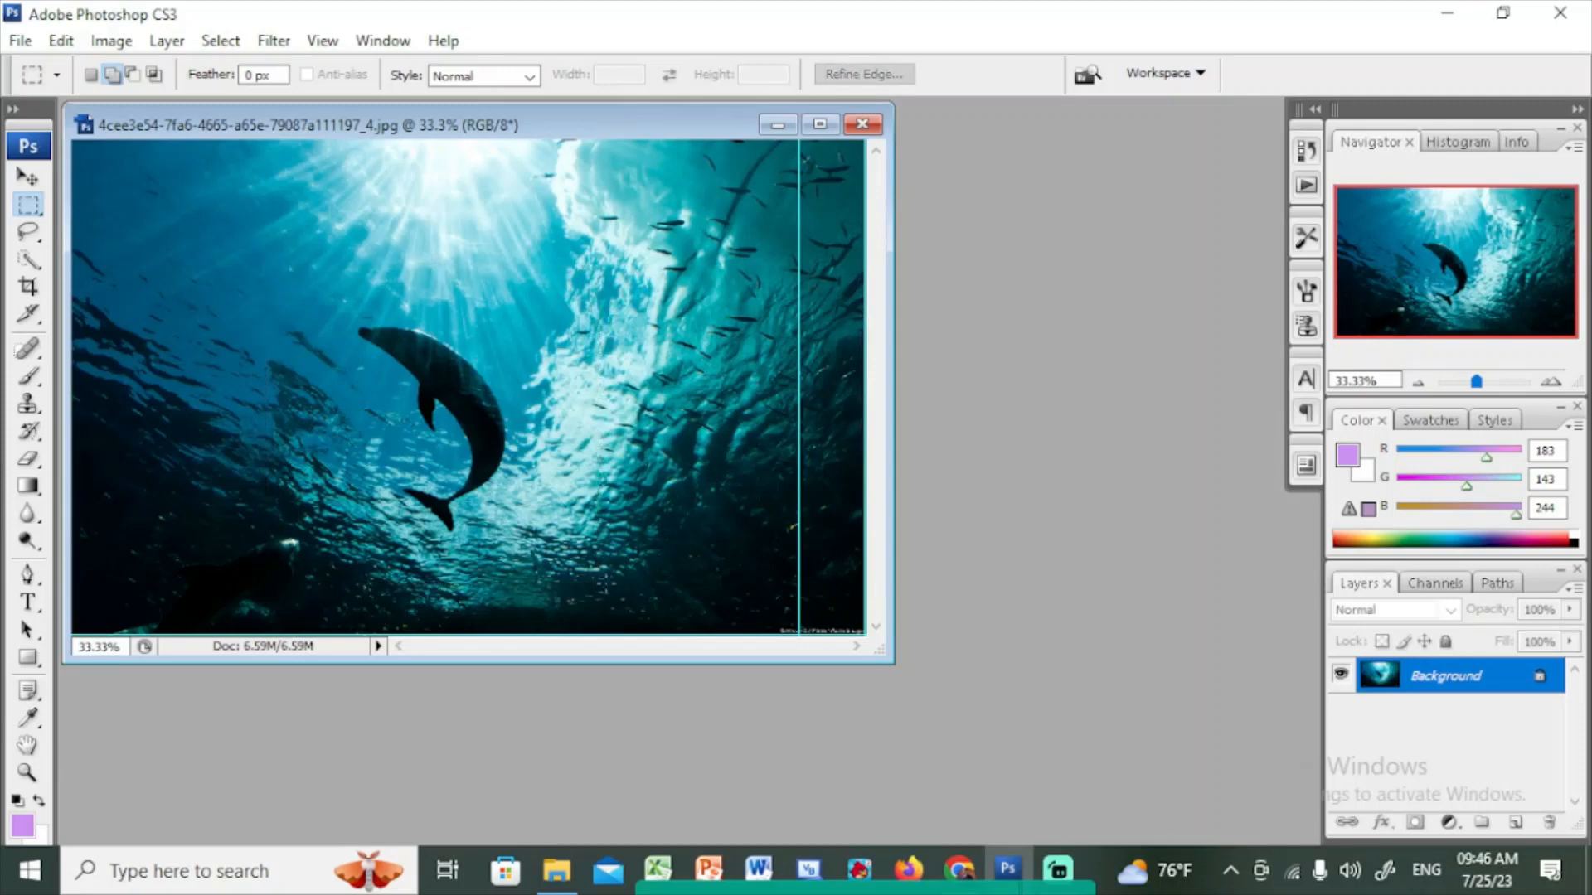
Switch to the Elliptical Marquee Tool, draw elliptical selections around the dolphin and deselect them
right_click(41, 211)
left_click(145, 225)
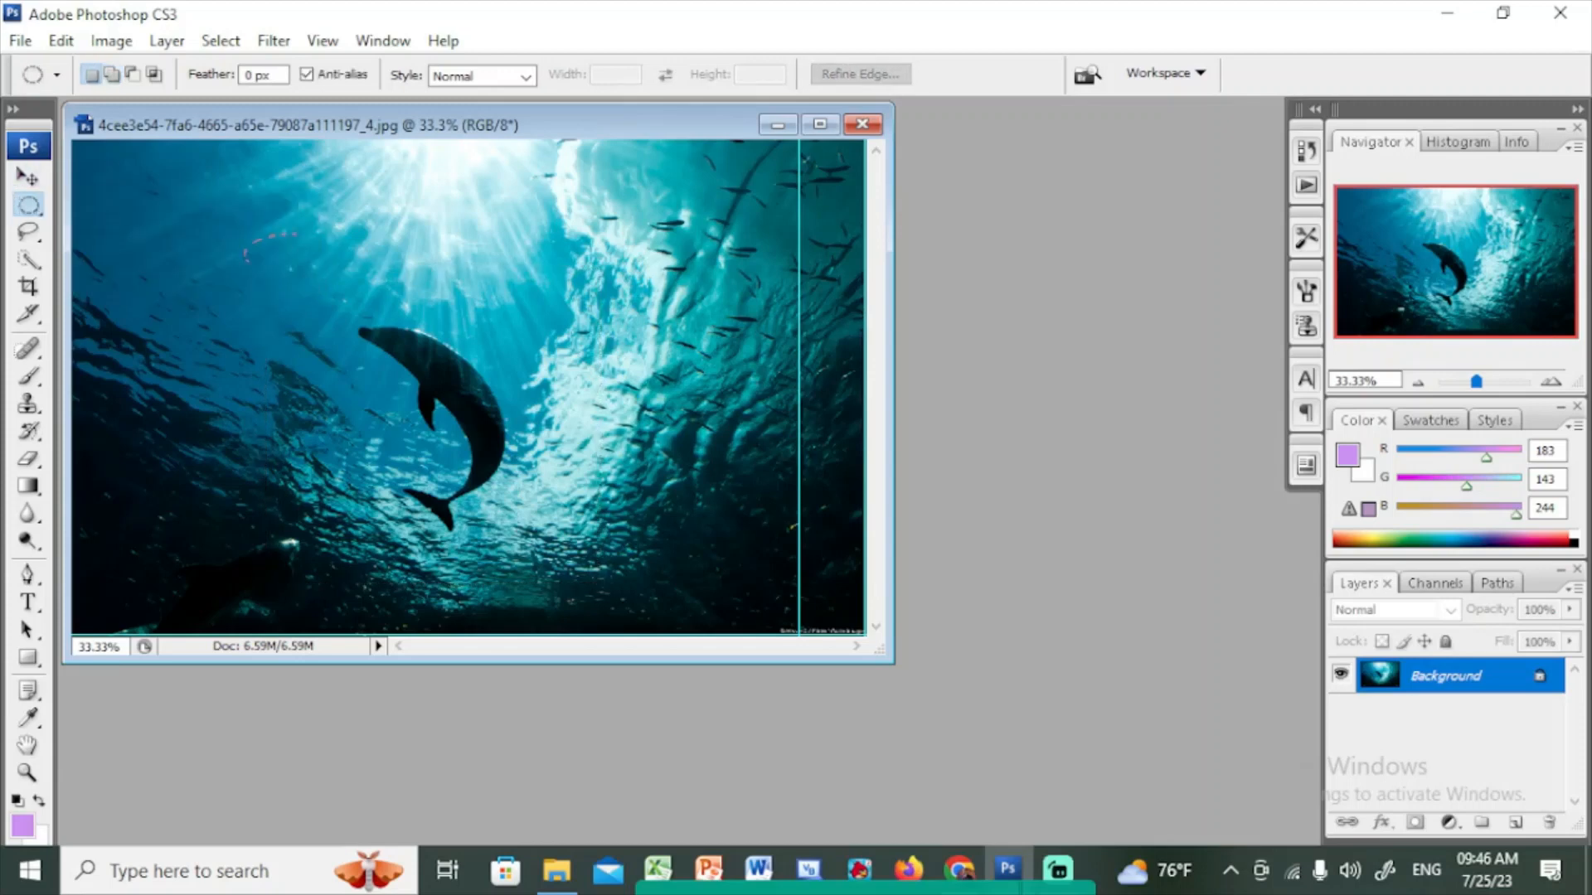
left_click_drag(295, 261, 680, 577)
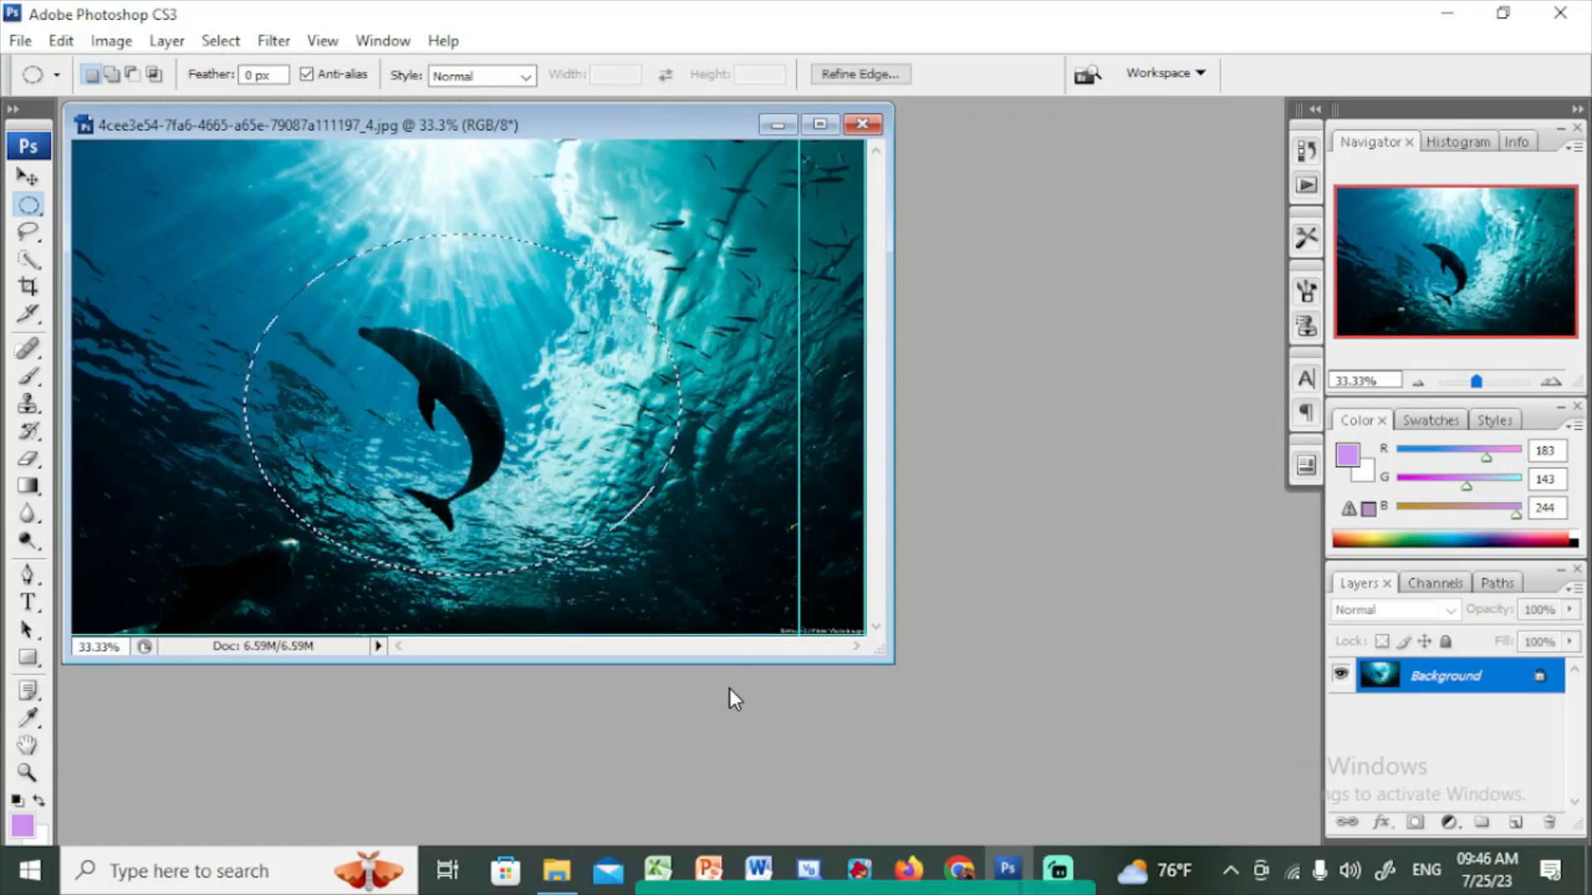
key("ctrl+d")
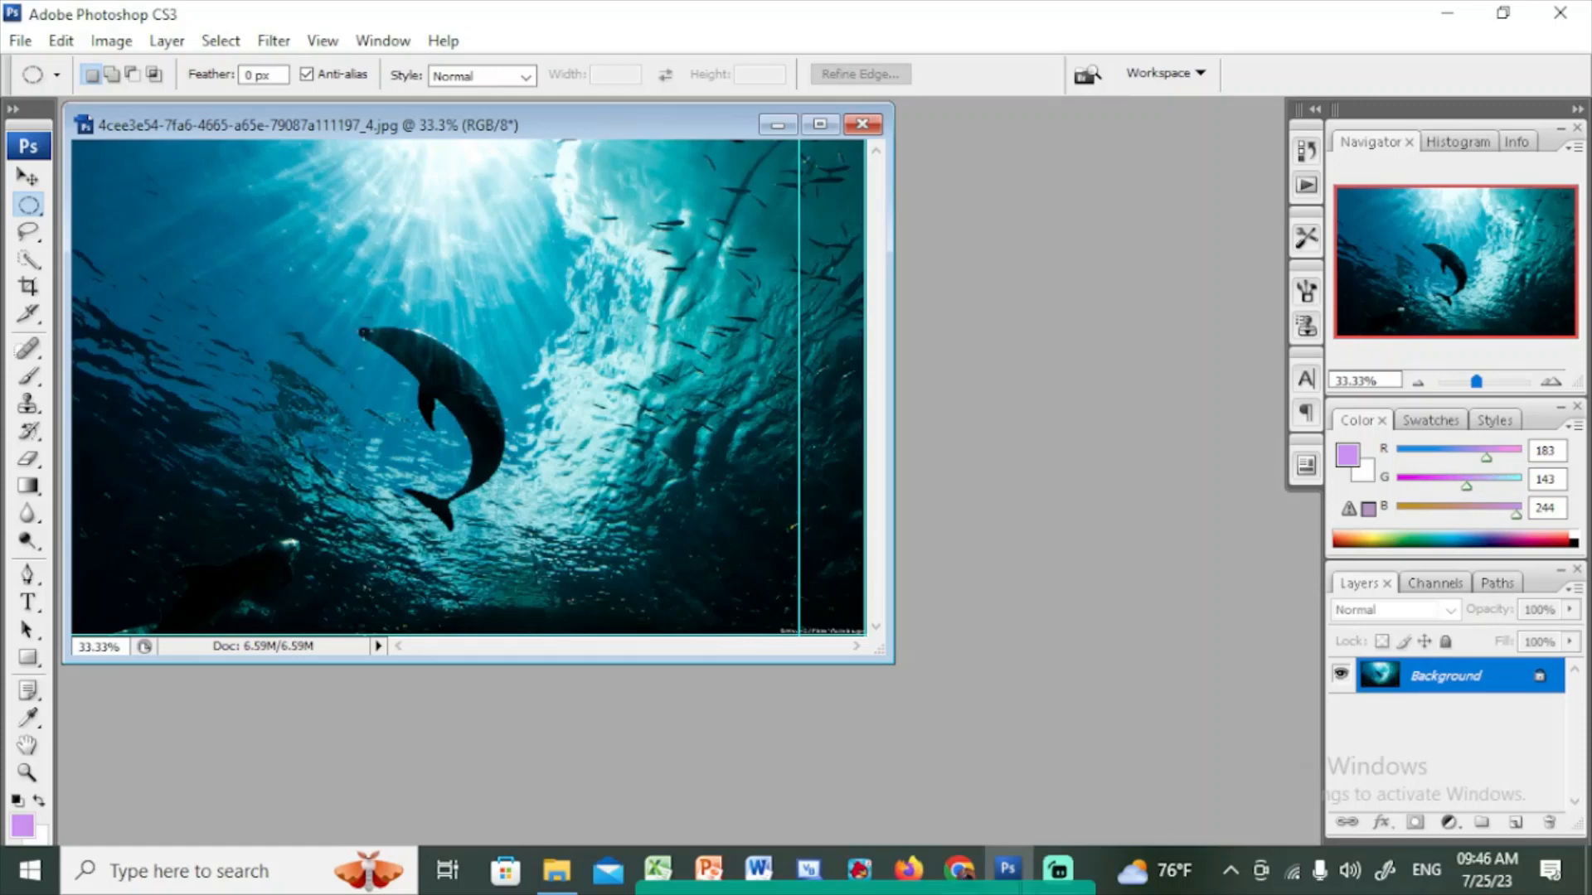
left_click_drag(351, 294, 635, 557)
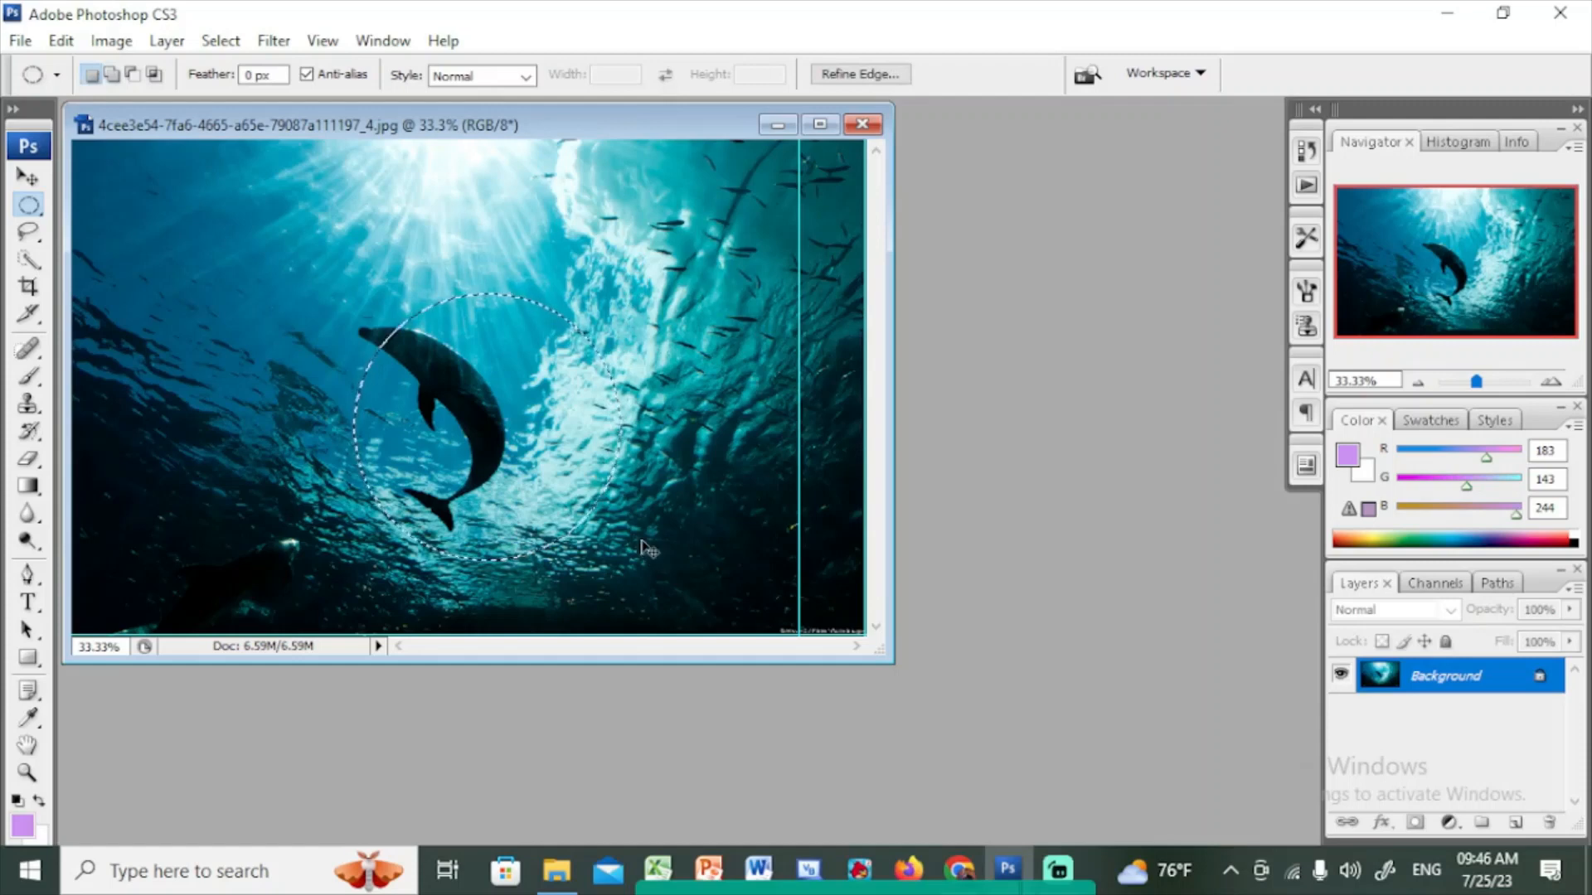
key("ctrl+d")
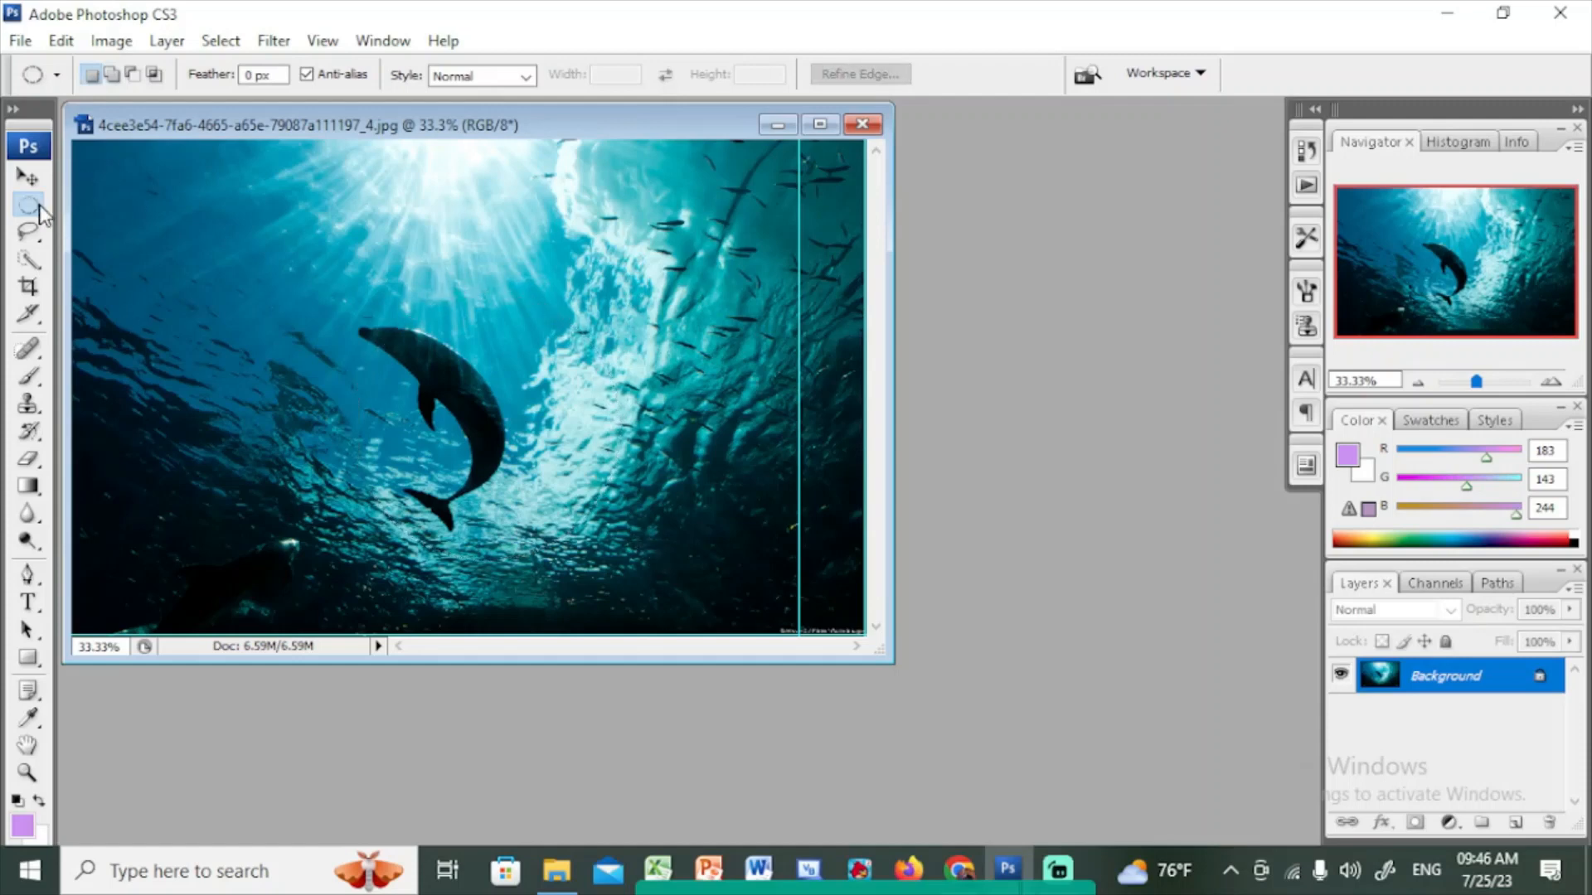
right_click(39, 206)
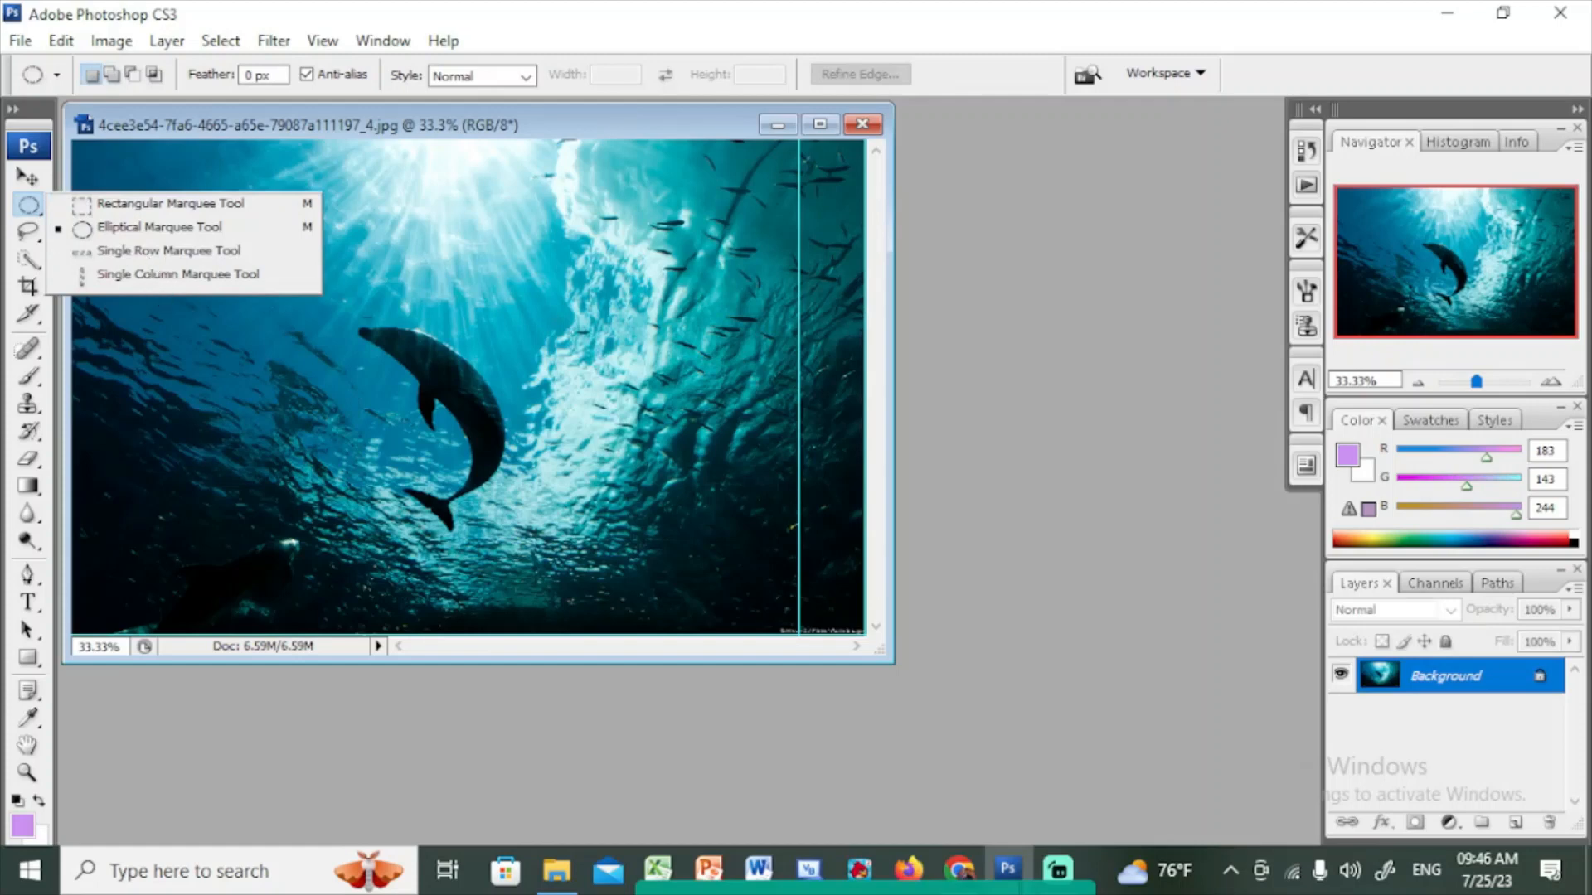
left_click(1116, 280)
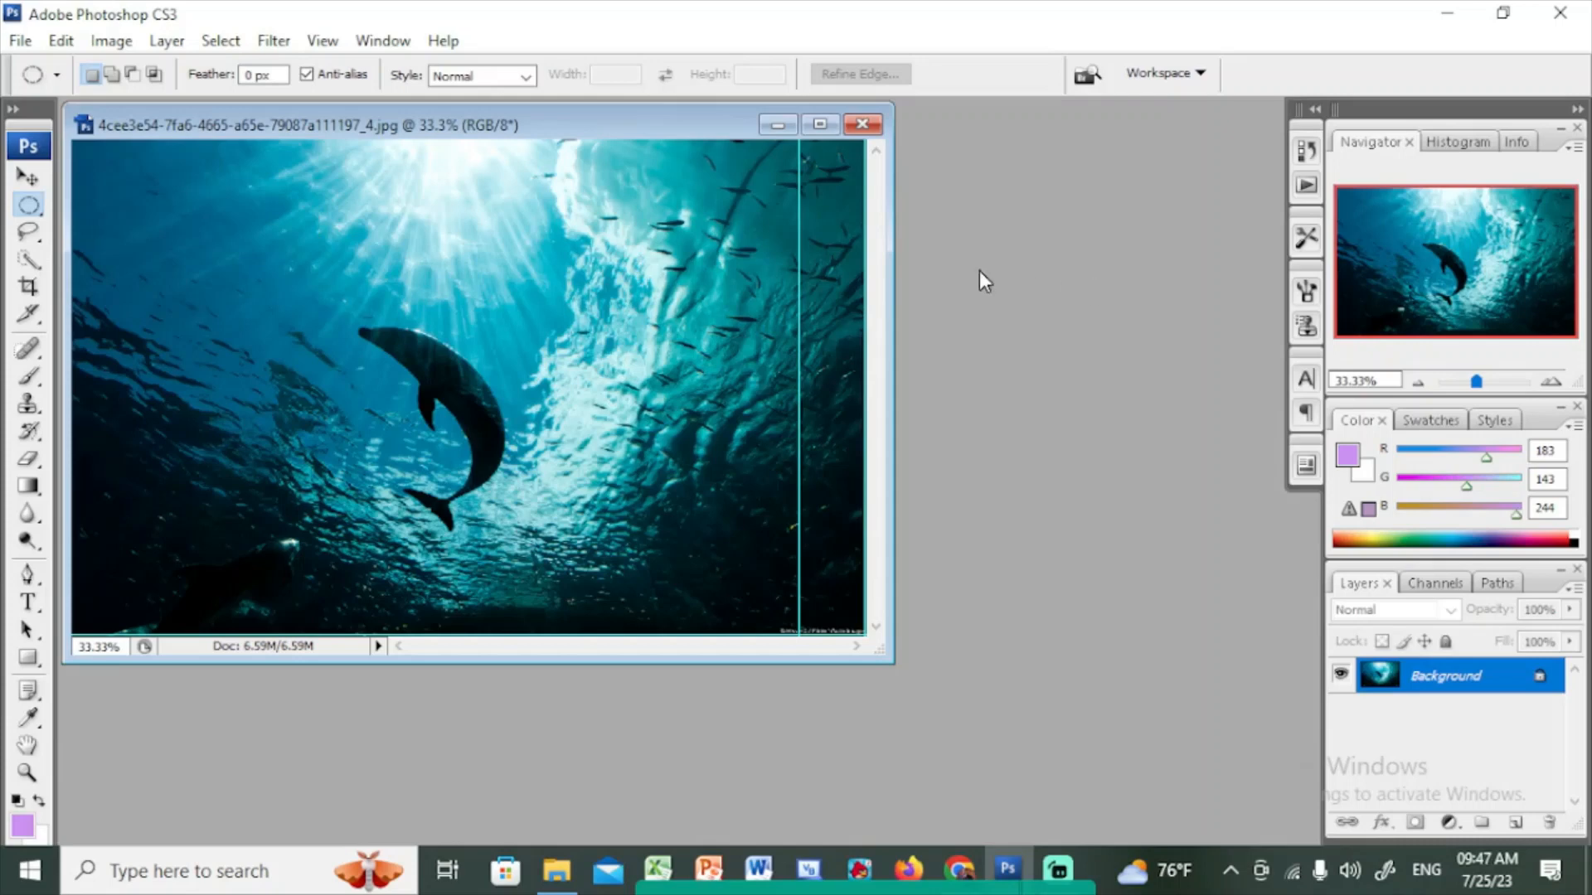
left_click(33, 238)
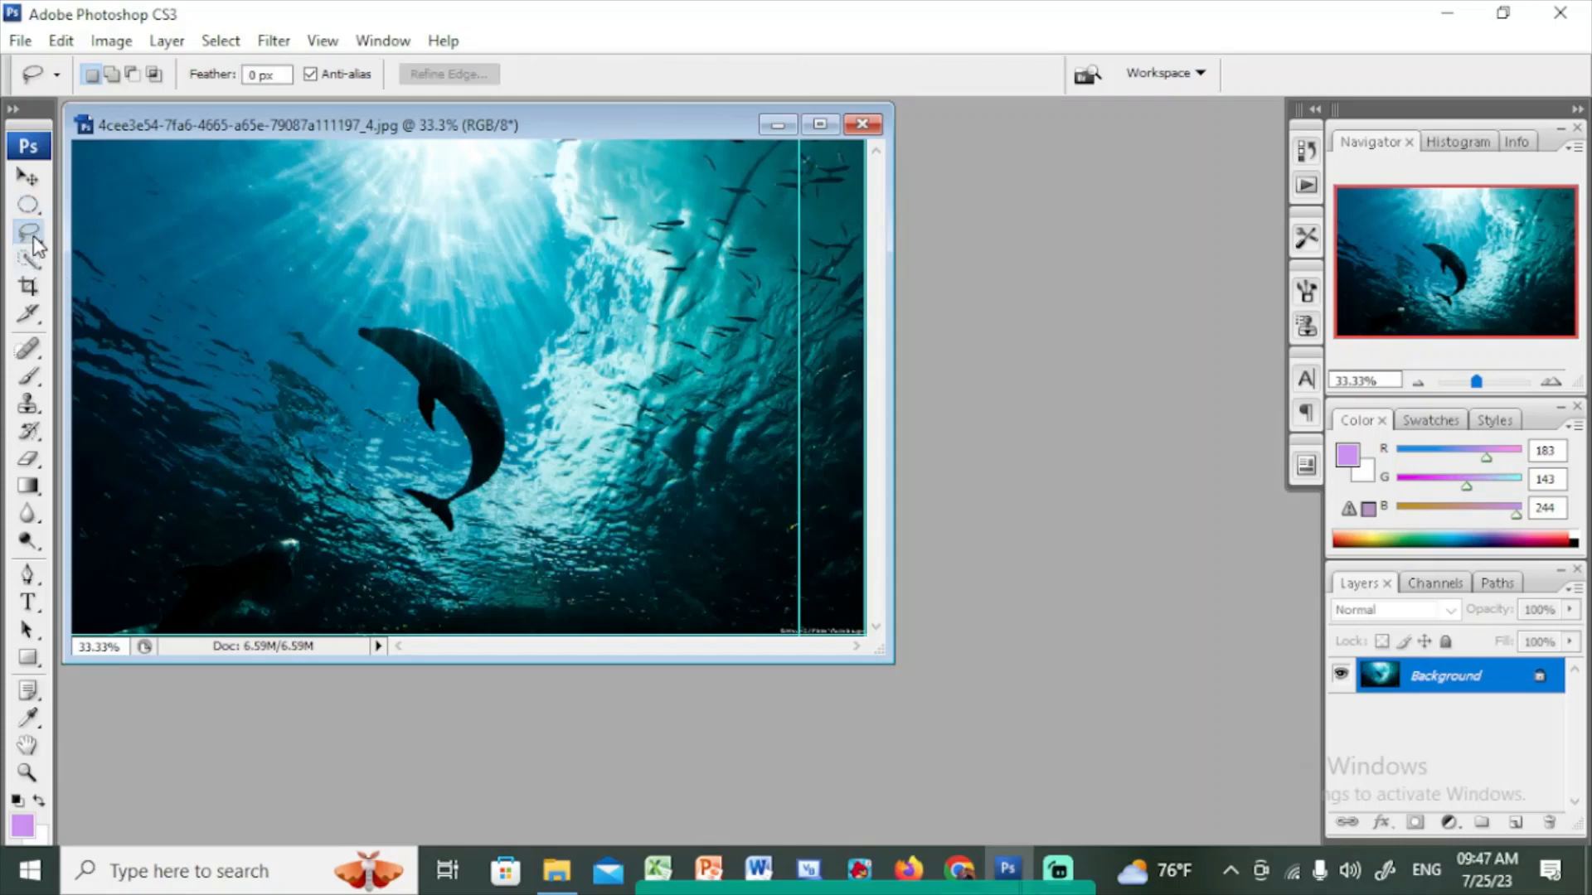
left_click(38, 215)
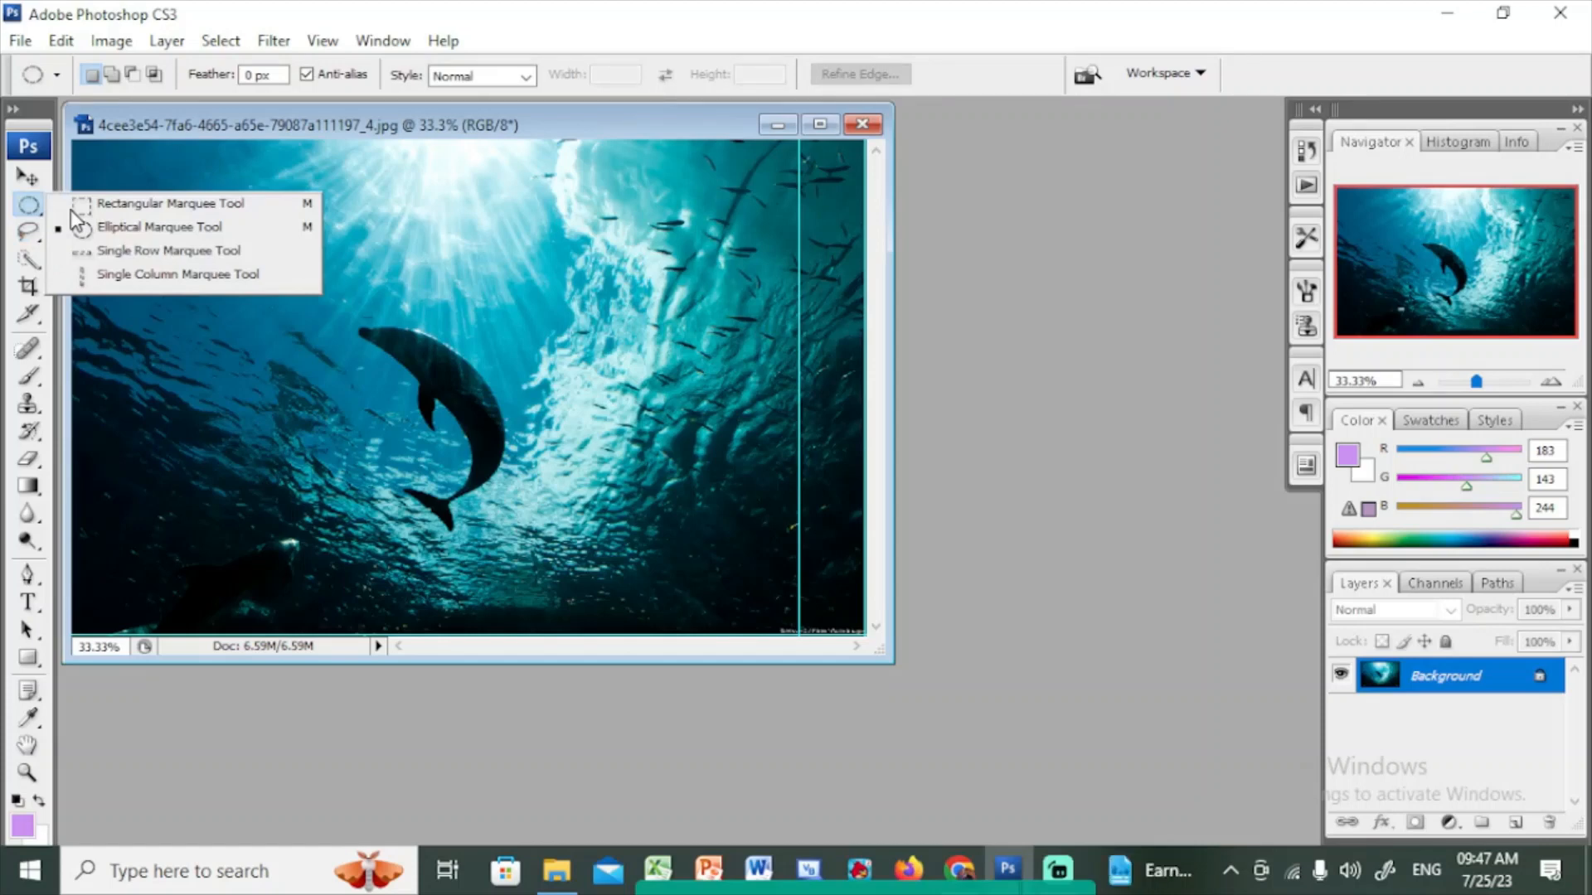
left_click(322, 118)
Select the Lasso Tool and draw a freehand selection around the dolphin
left_click(36, 241)
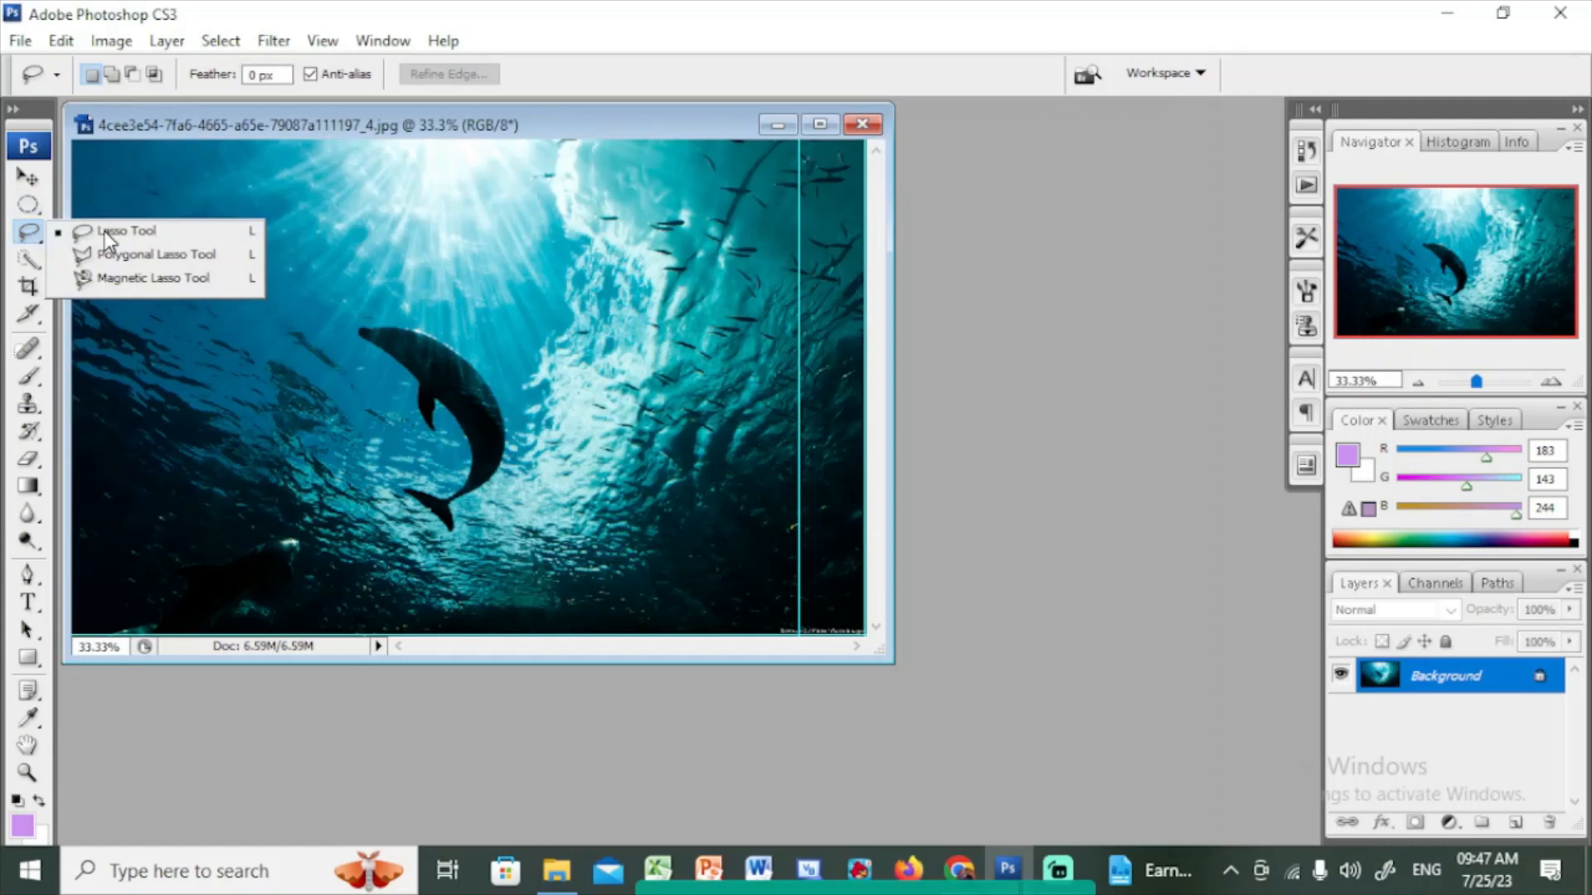
left_click(32, 235)
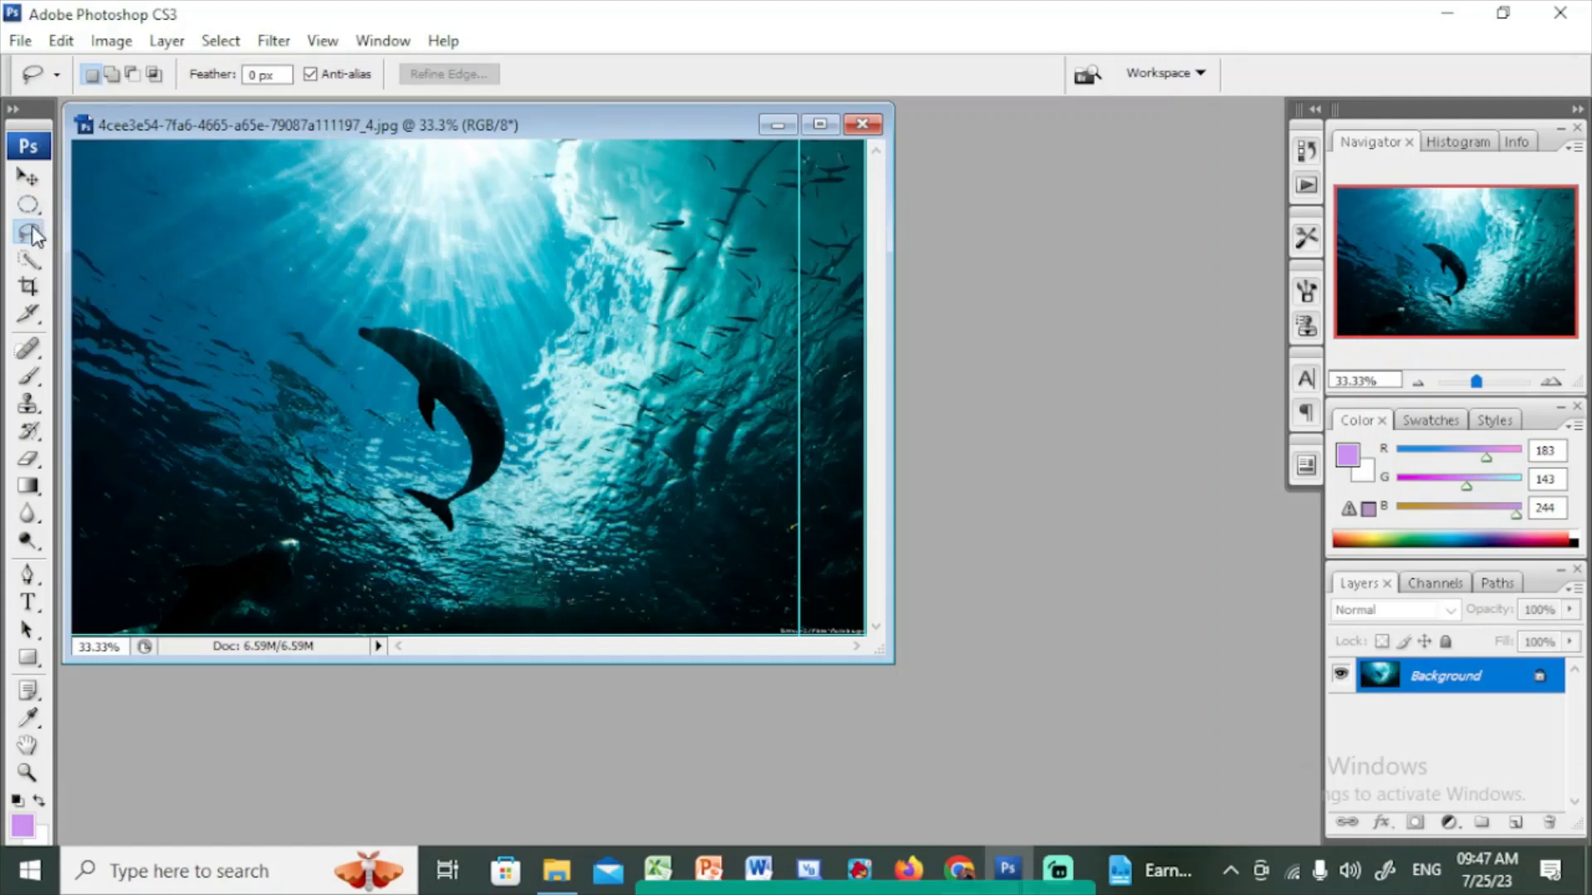
left_click(29, 180)
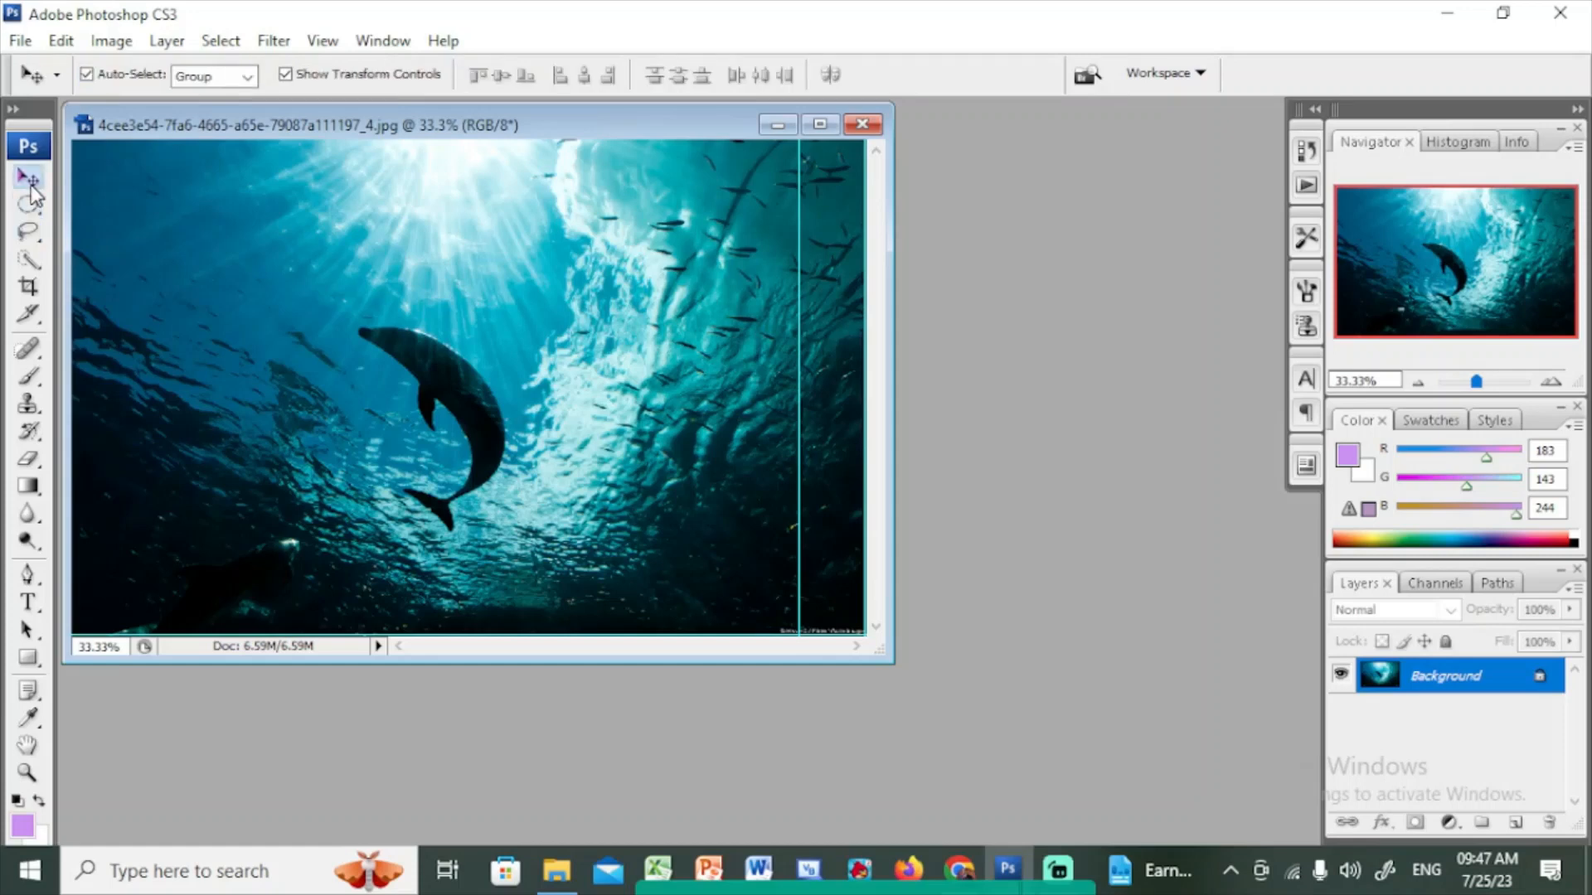
key("l")
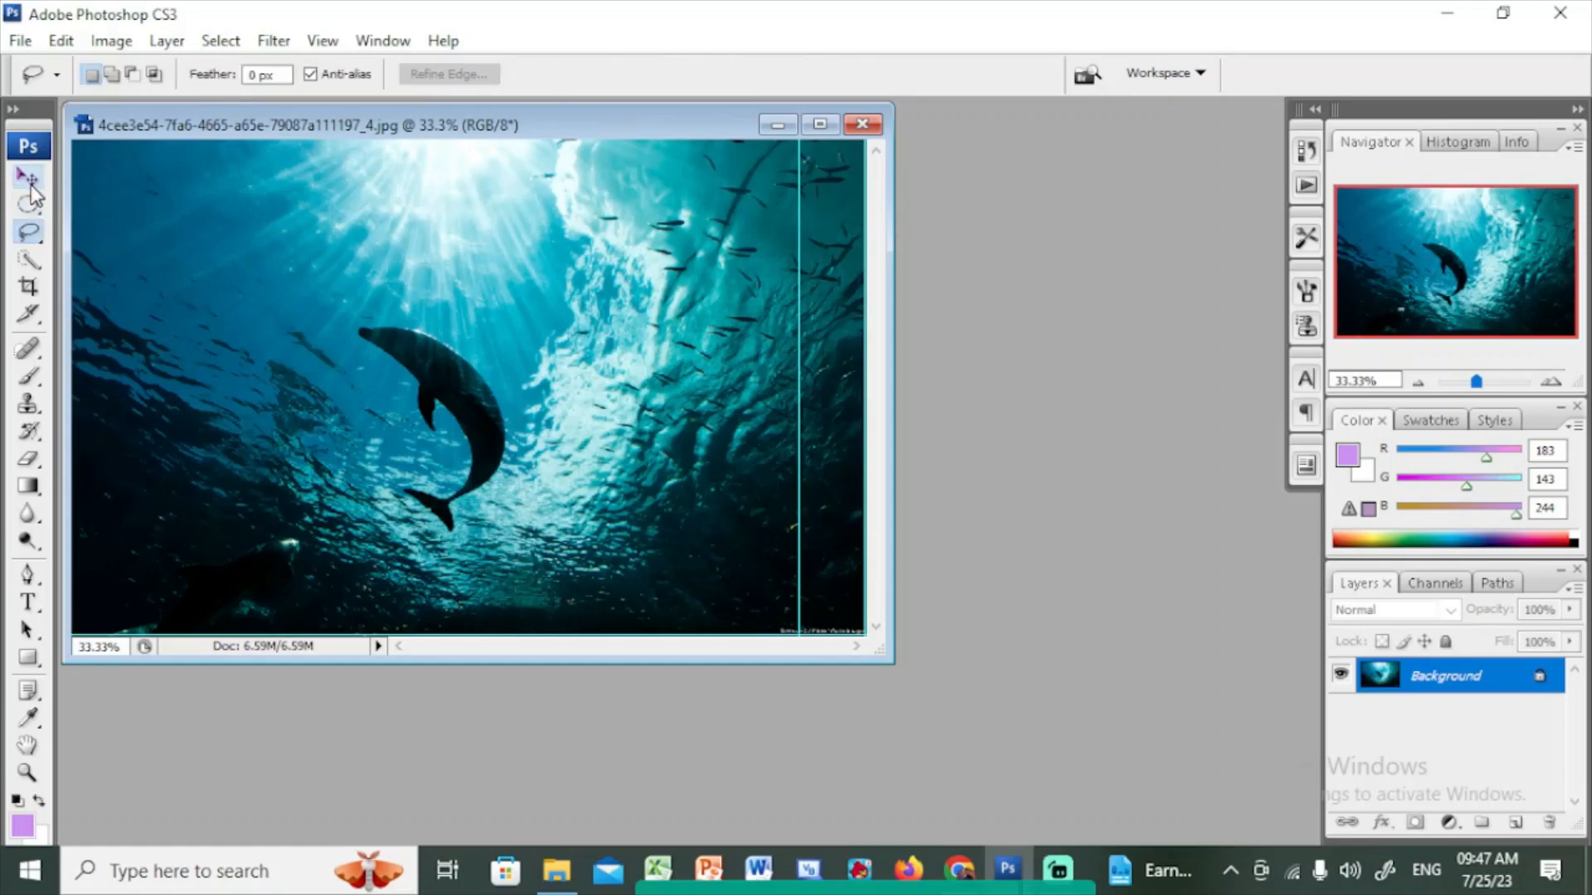
left_click(31, 232)
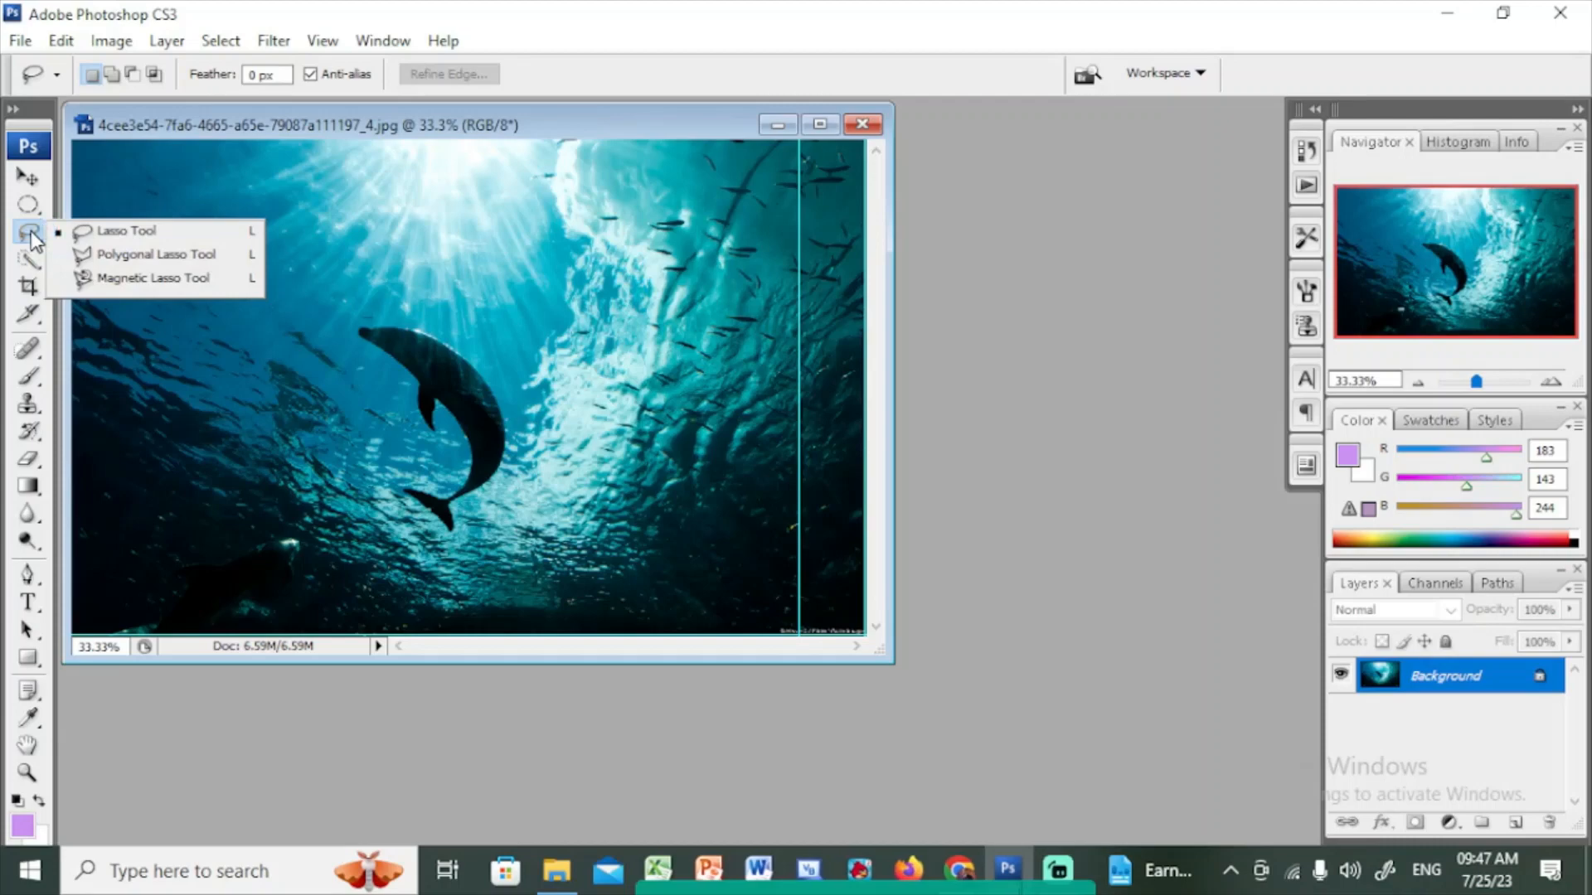
key("super+plus")
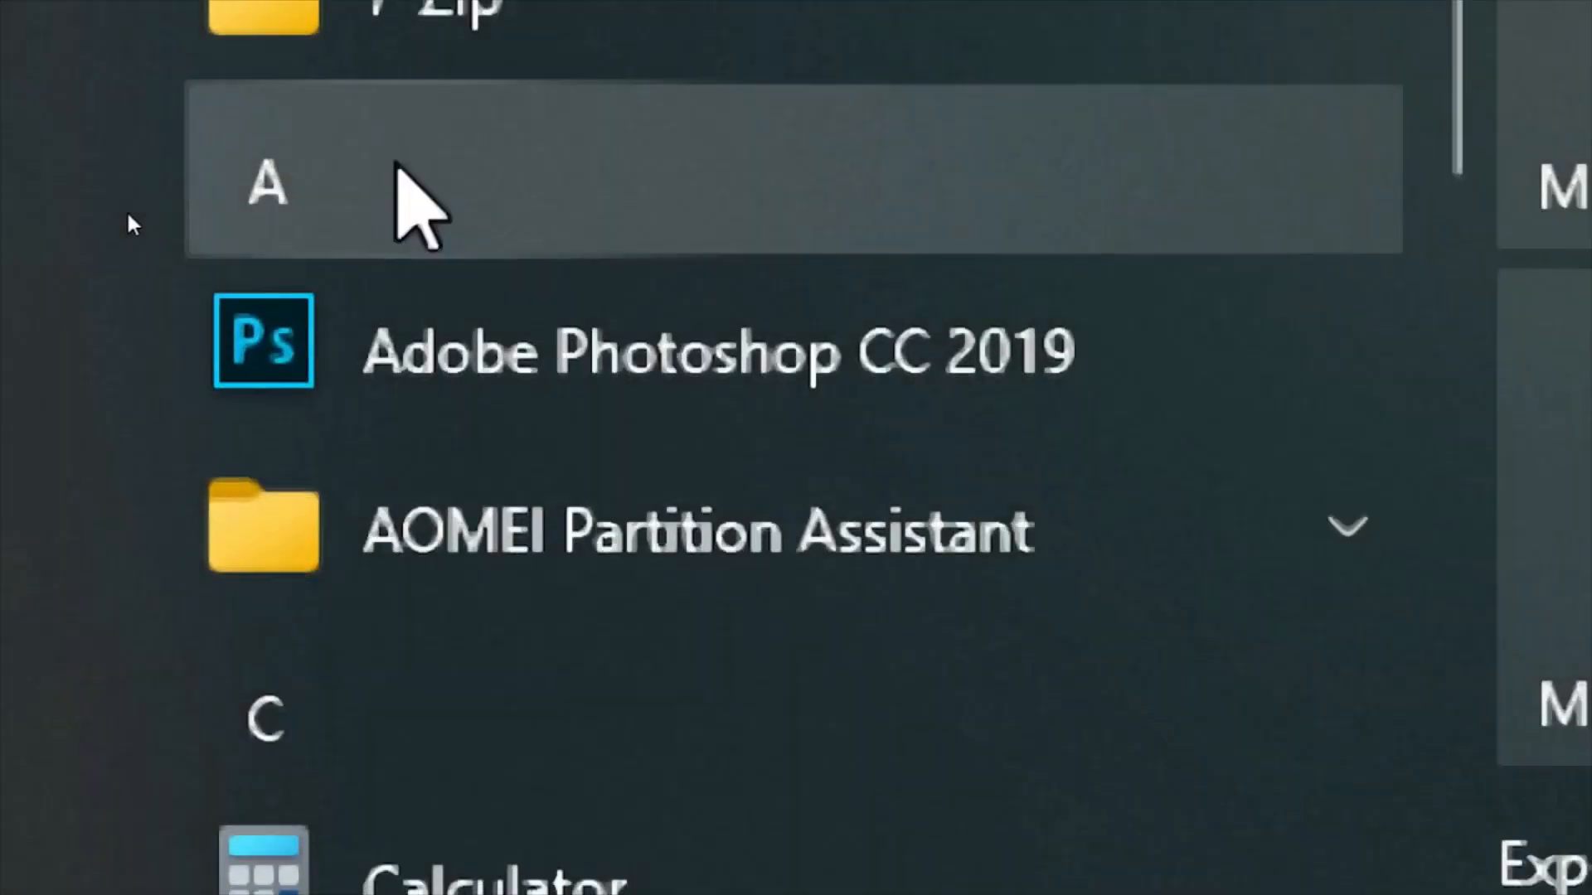
key("super+Escape")
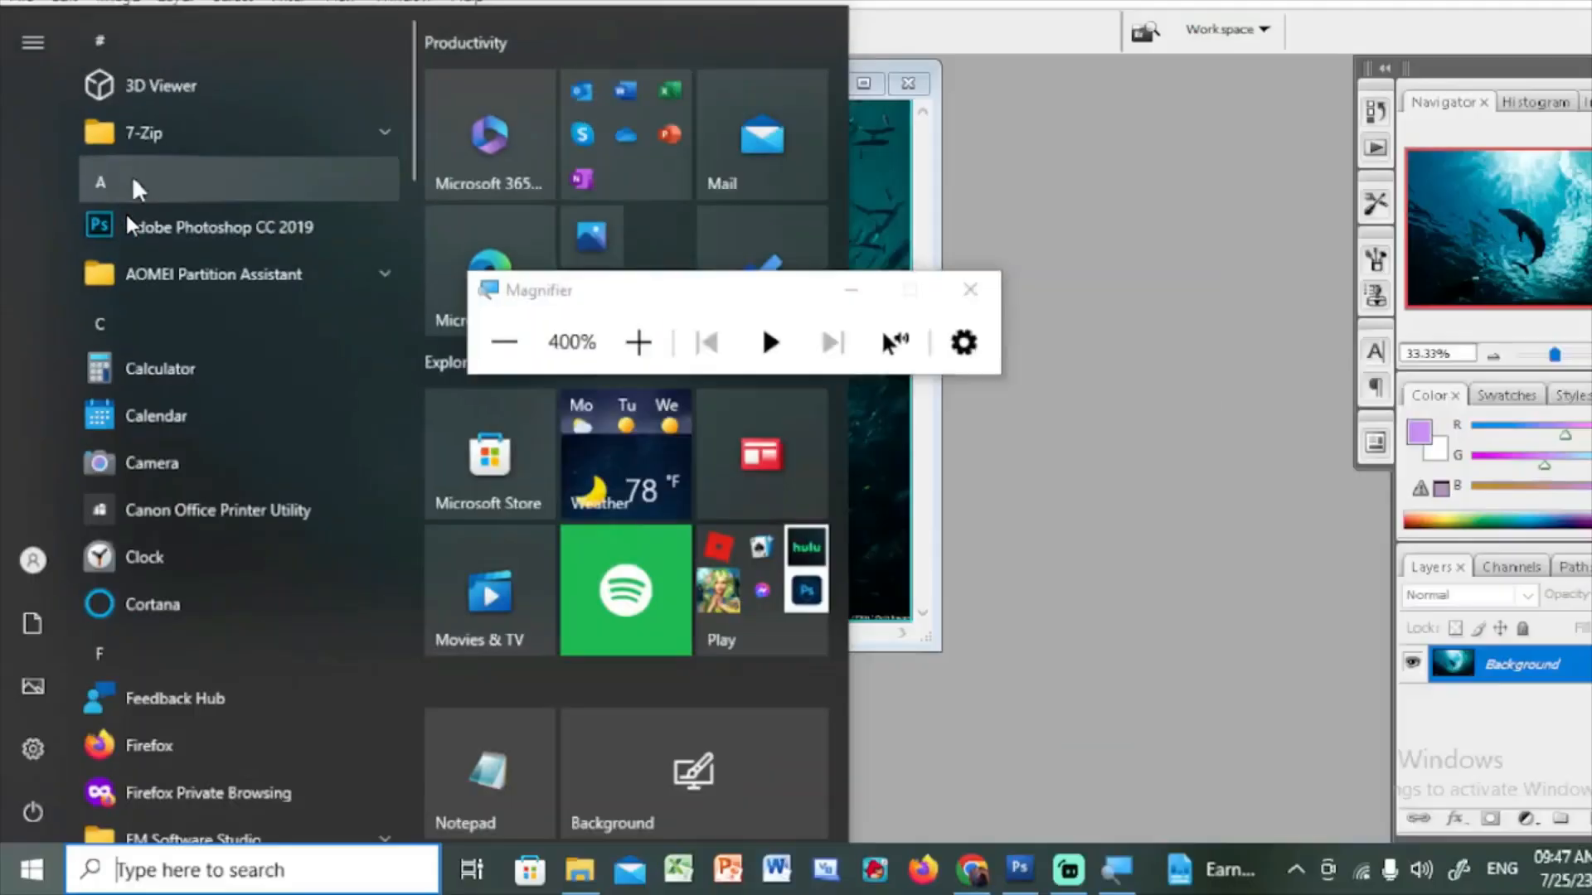
left_click(1134, 254)
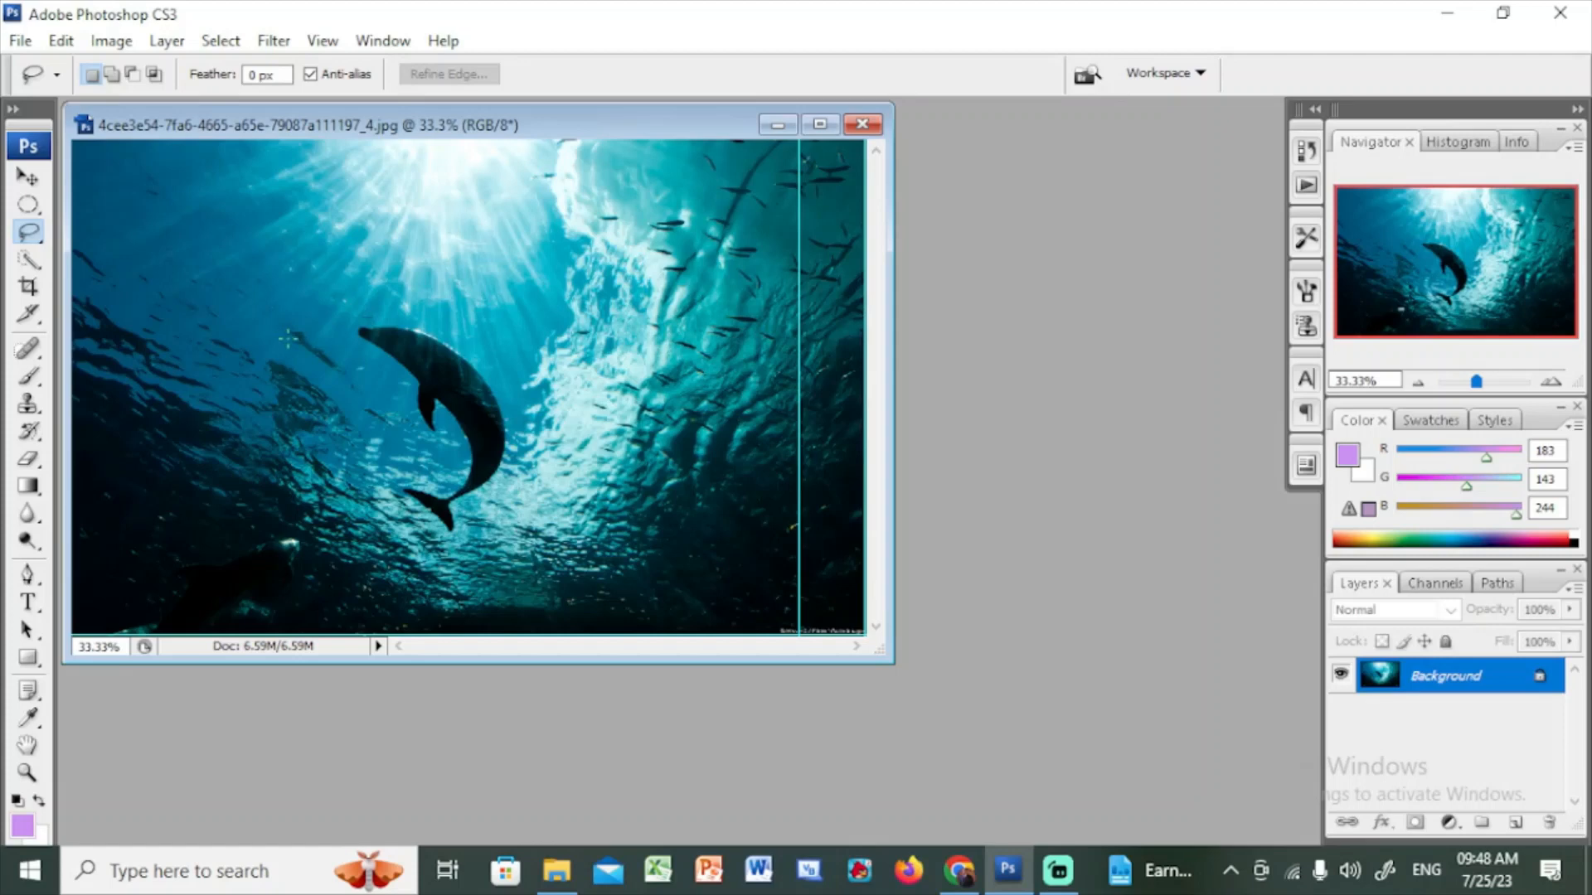
left_click_drag(287, 328, 315, 279)
mouse_move(557, 441)
left_mouse_down()
mouse_move(530, 541)
mouse_move(488, 580)
mouse_move(420, 574)
left_mouse_up()
mouse_move(384, 458)
left_mouse_down()
mouse_move(395, 423)
mouse_move(298, 370)
mouse_move(292, 314)
left_mouse_up()
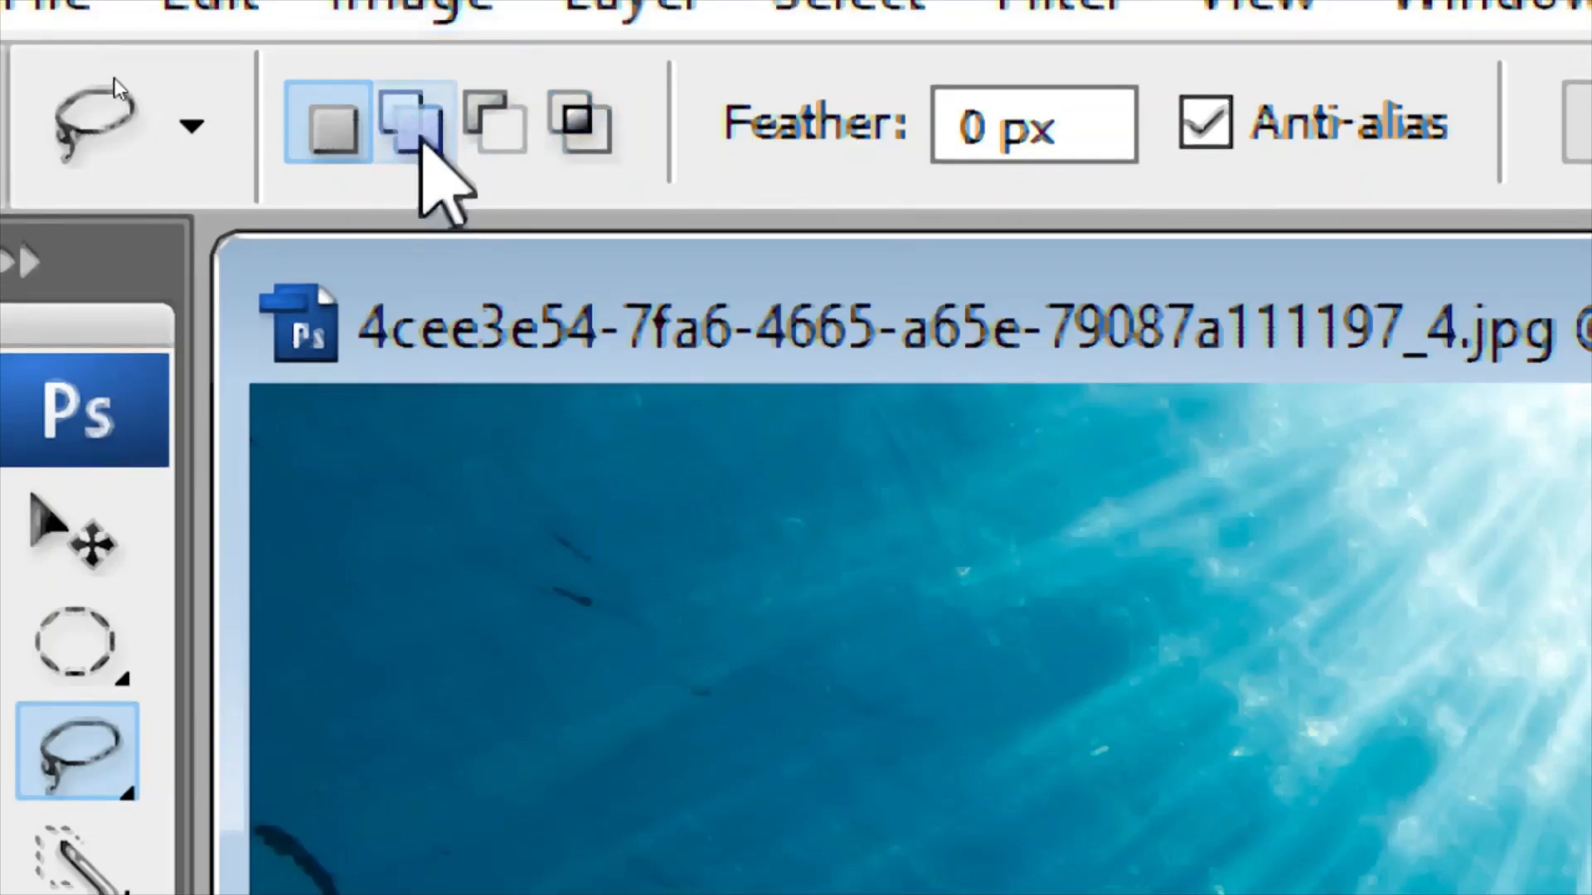
Add a freehand area near the image's lower-left corner to the selection, then deselect everything
left_click(419, 137)
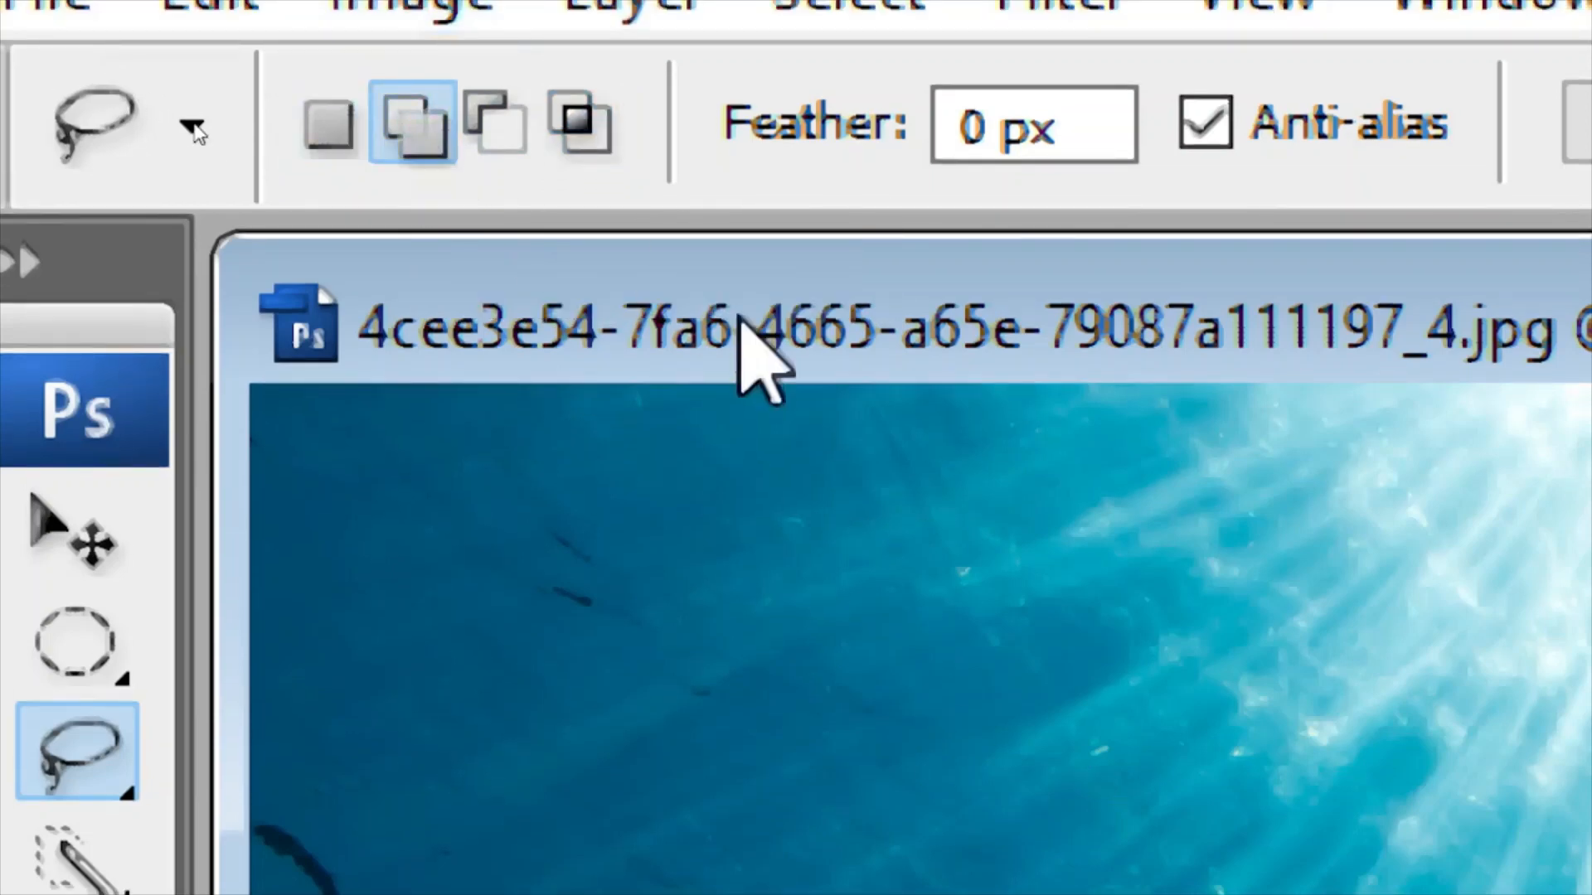
key("super+Escape")
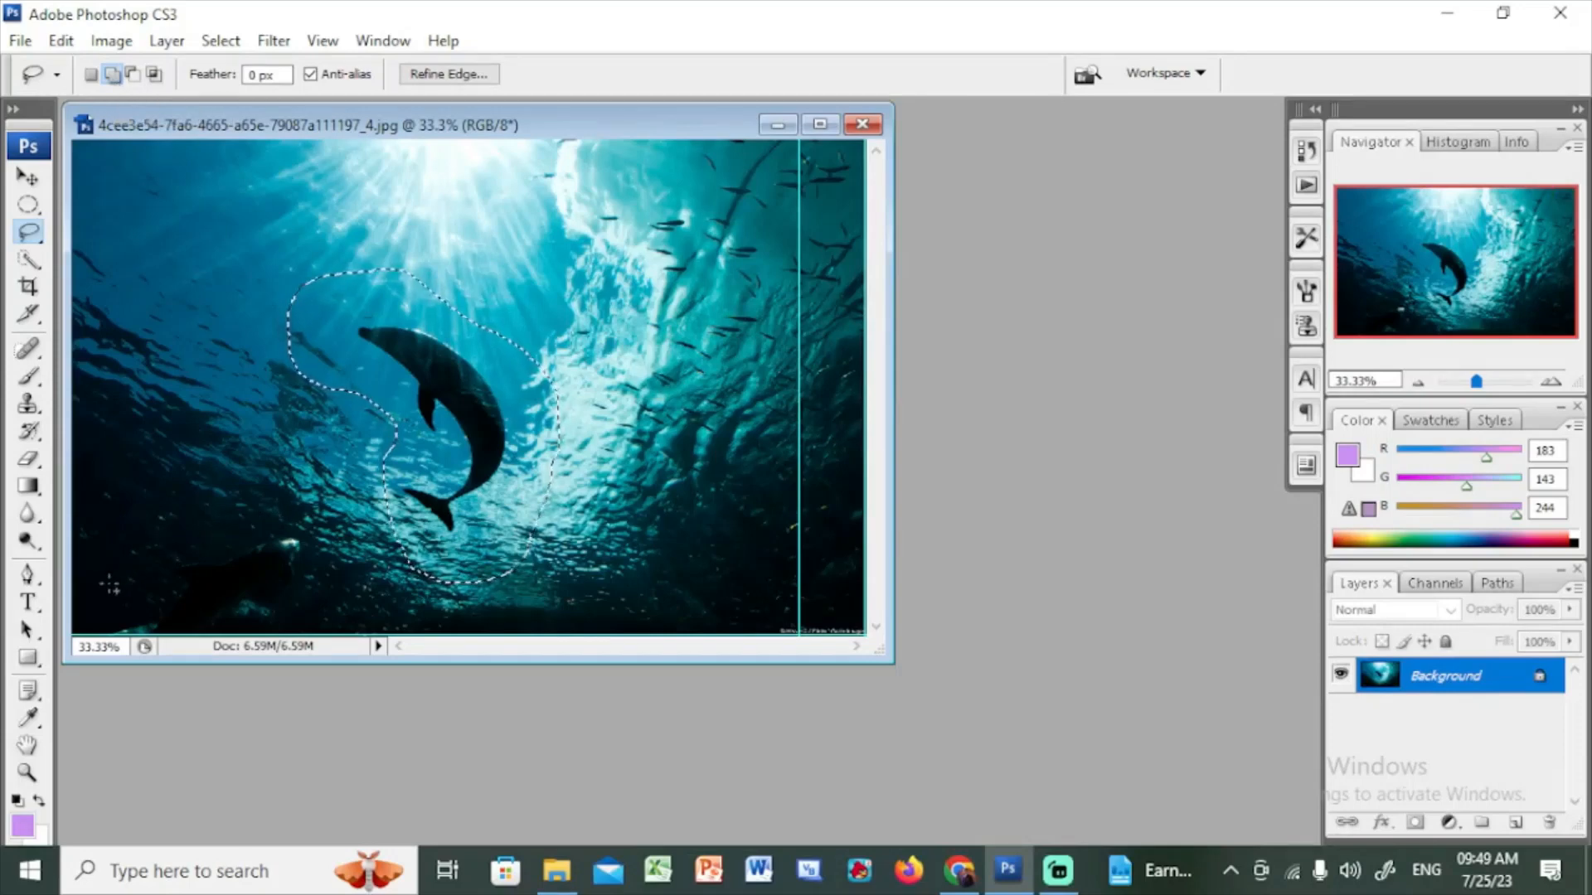
mouse_move(109, 585)
left_mouse_down()
mouse_move(187, 536)
mouse_move(316, 507)
left_mouse_up()
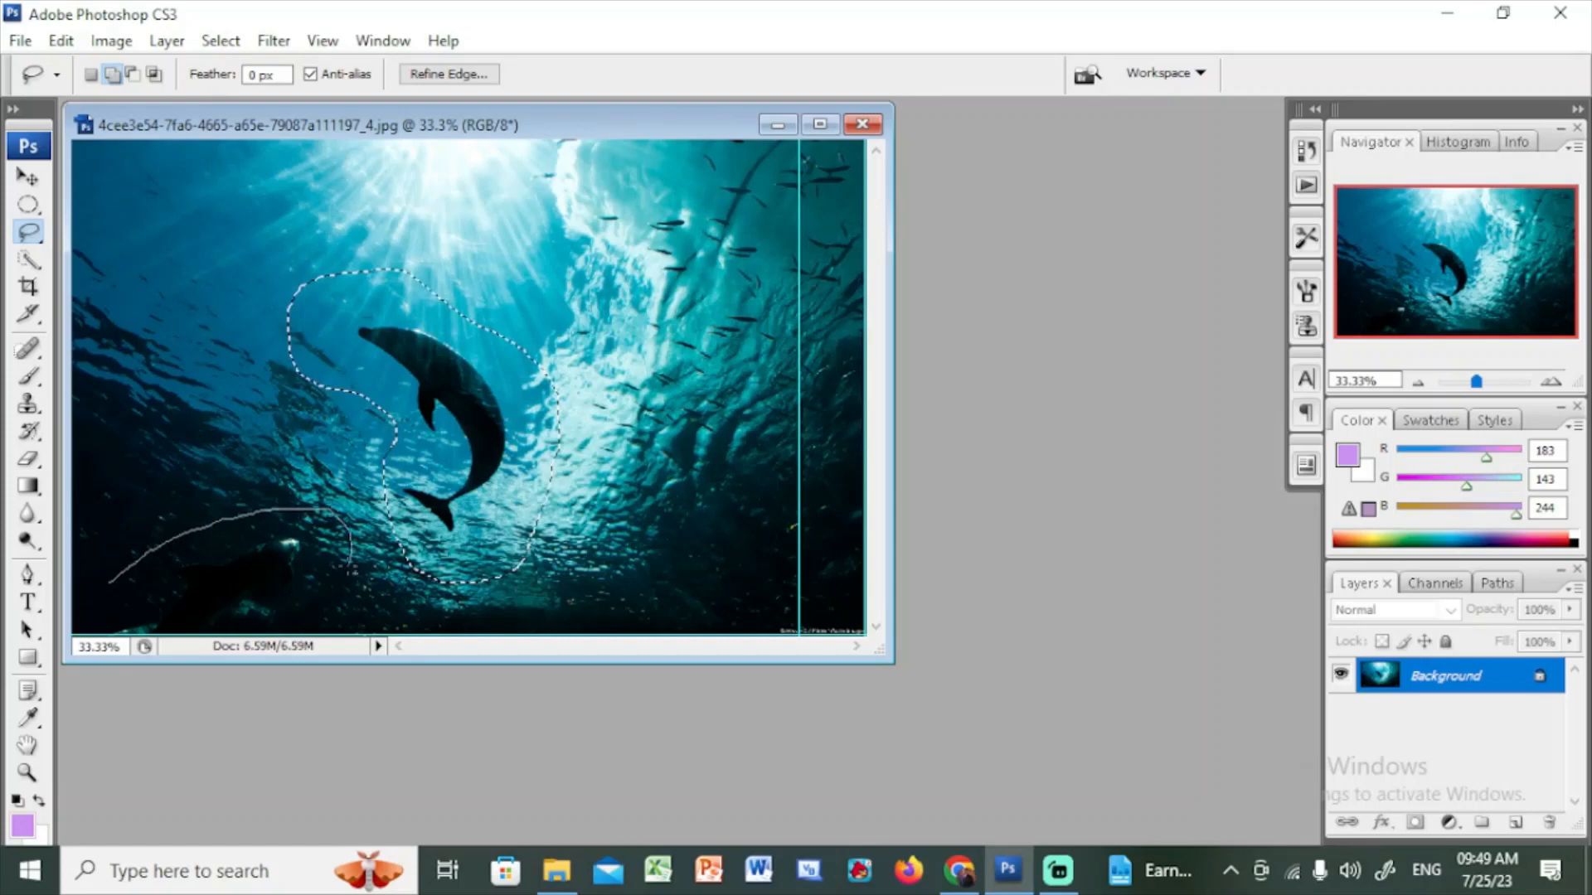
mouse_move(351, 571)
left_mouse_down()
mouse_move(286, 624)
mouse_move(166, 637)
mouse_move(112, 624)
mouse_move(109, 585)
left_mouse_up()
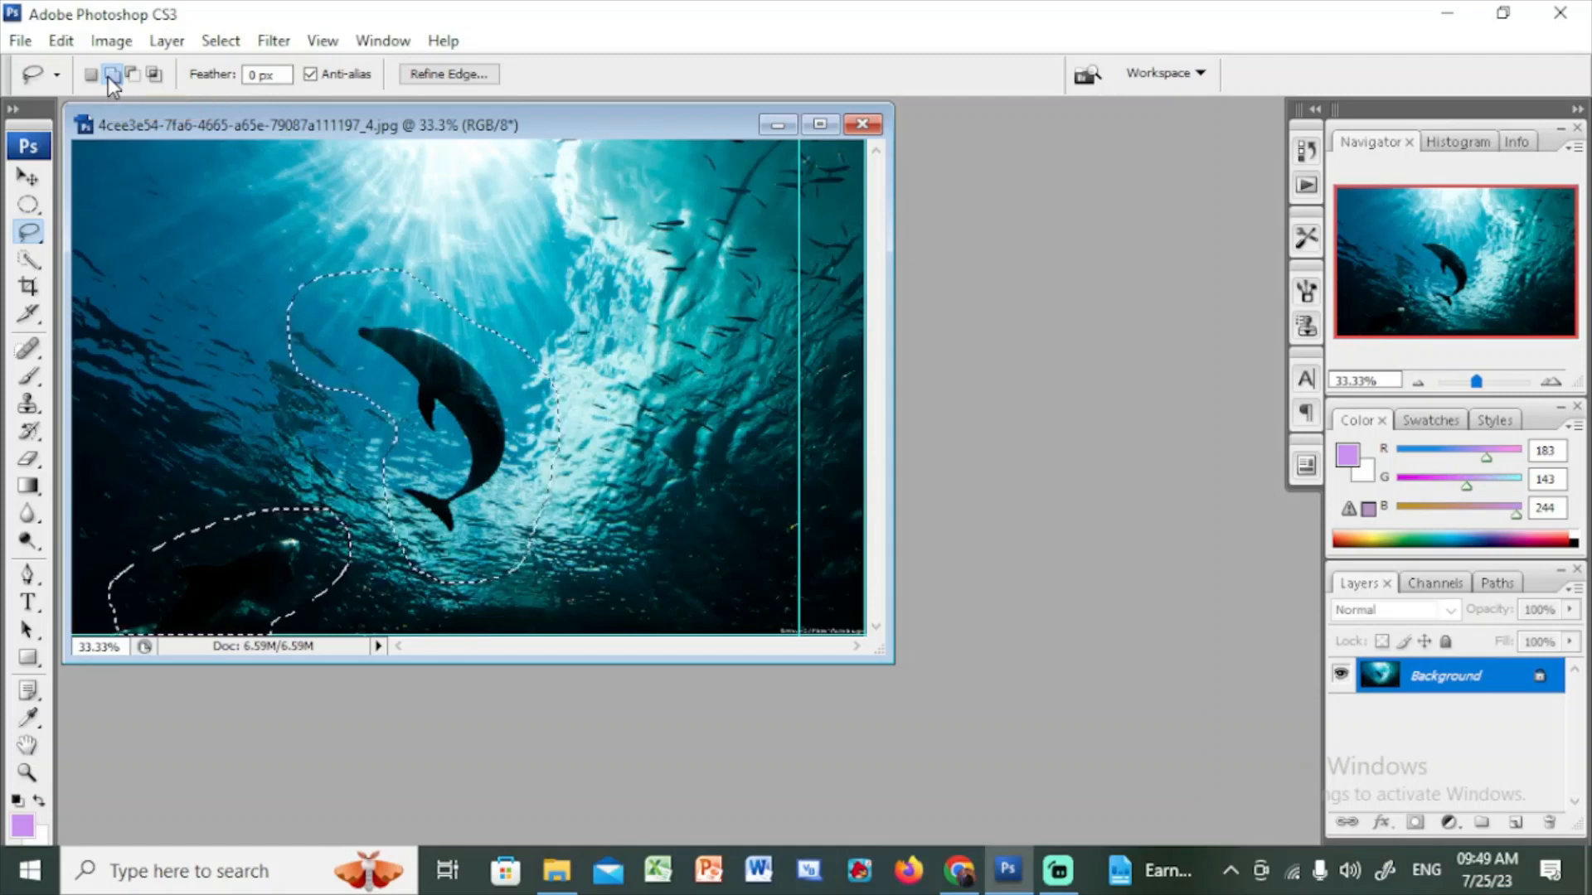
key("ctrl+d")
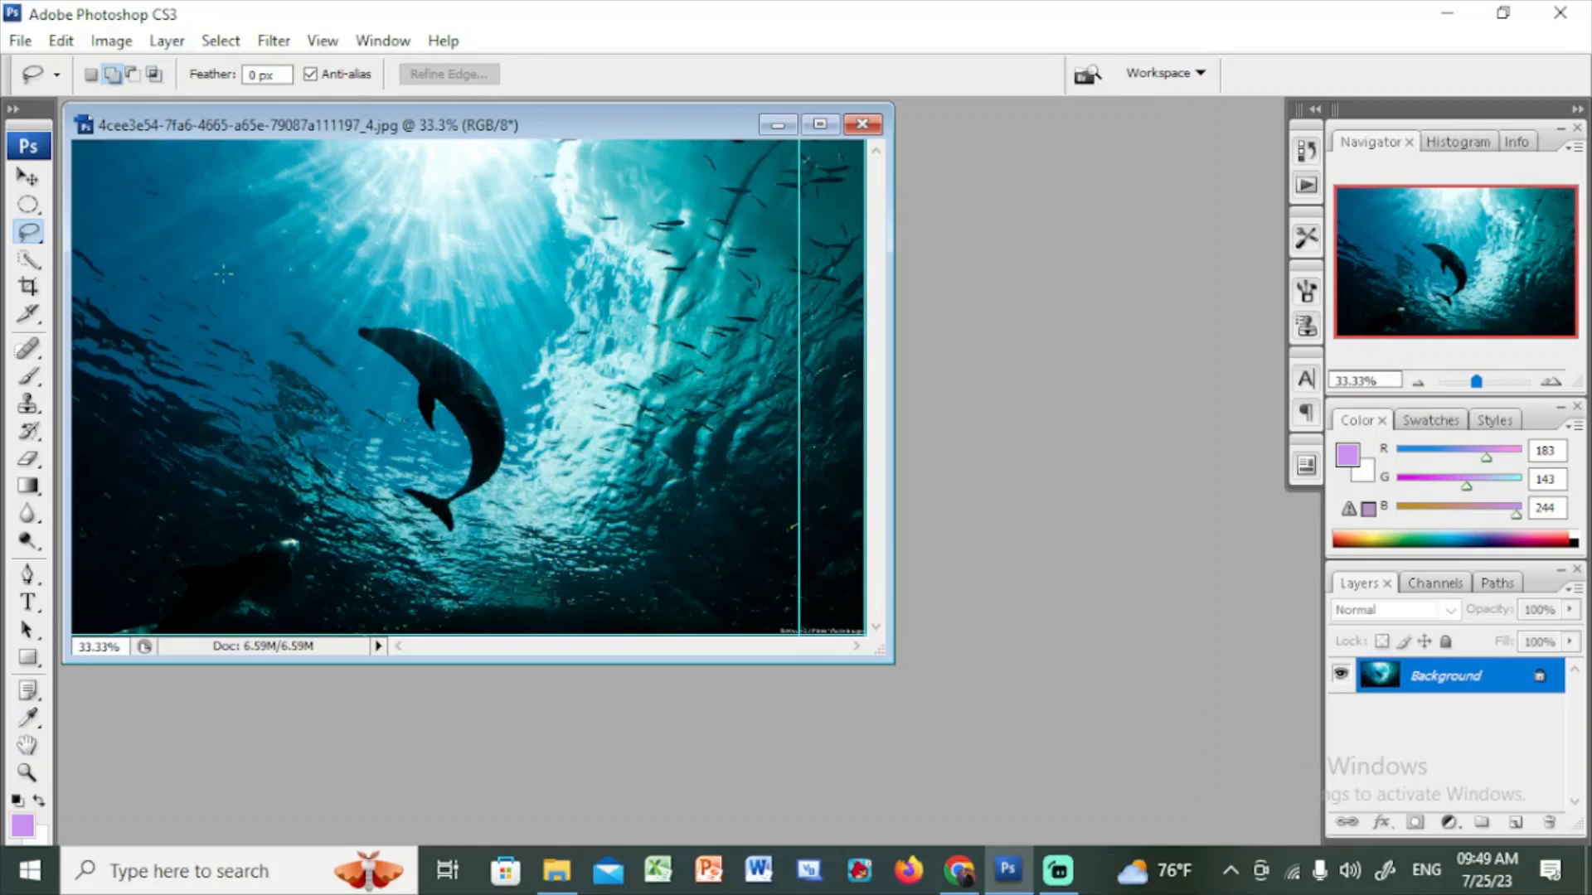
Draw a new freehand lasso selection around the dolphin and set the selection mode to Subtract from selection
left_click(33, 209)
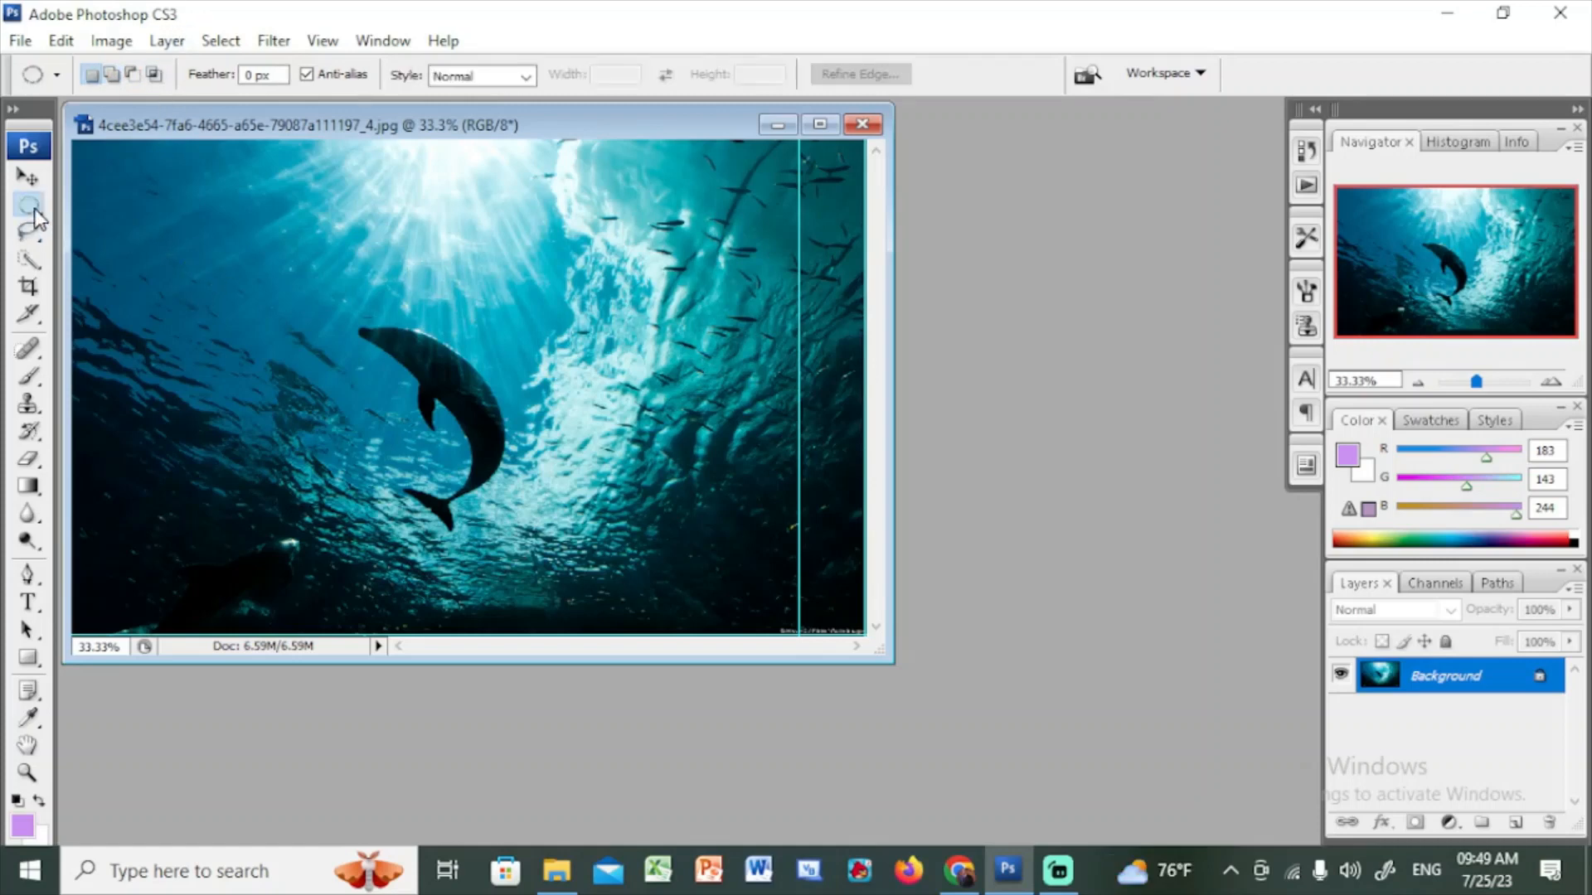
left_click(30, 233)
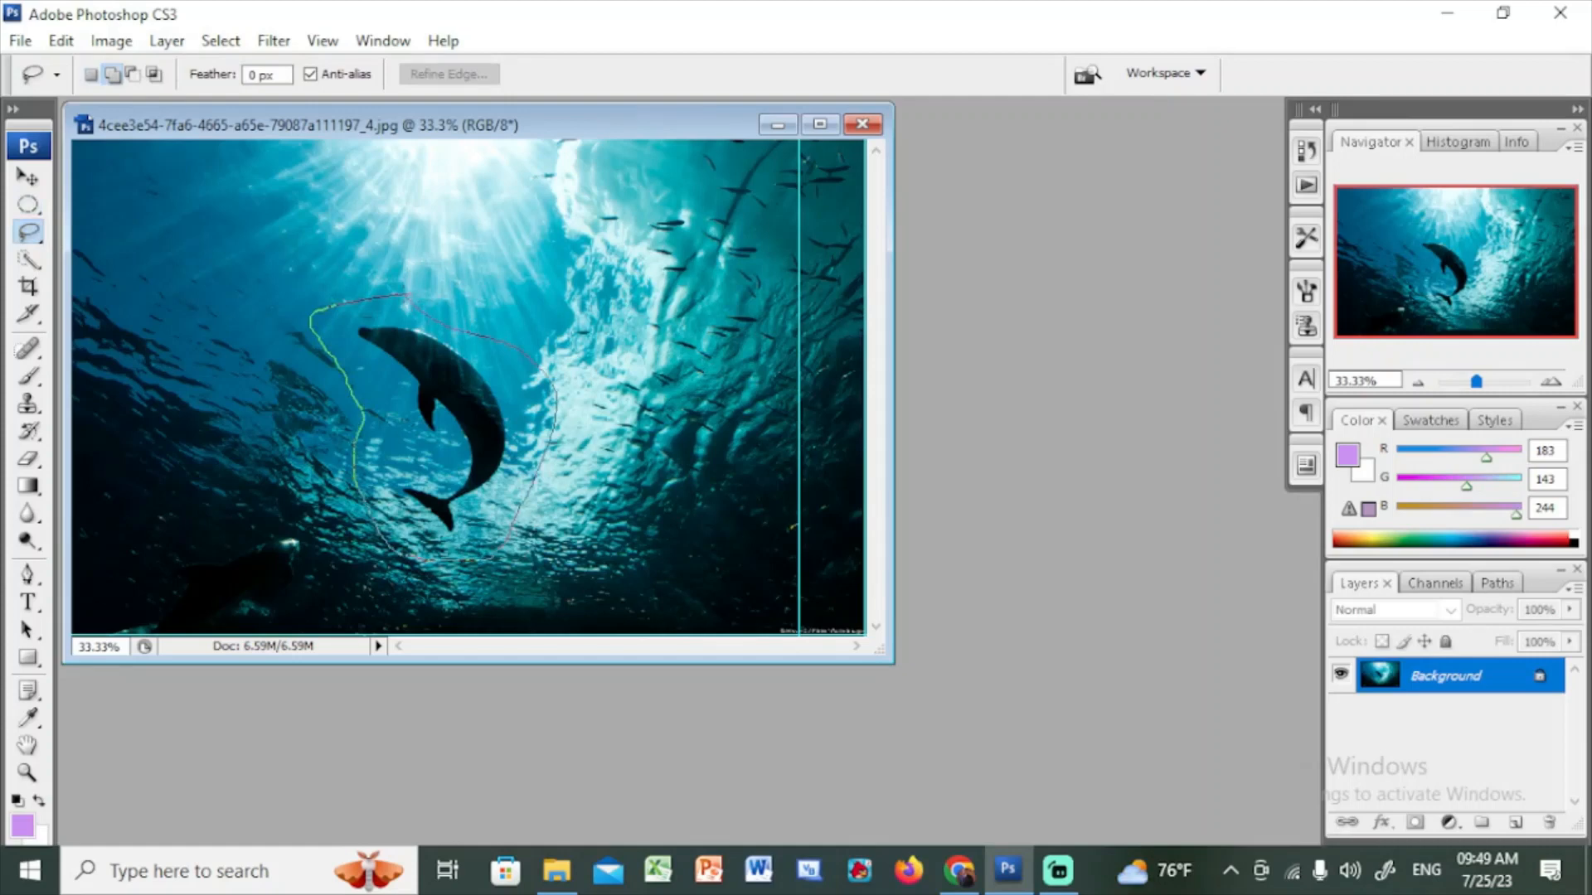
left_click_drag(406, 295, 419, 298)
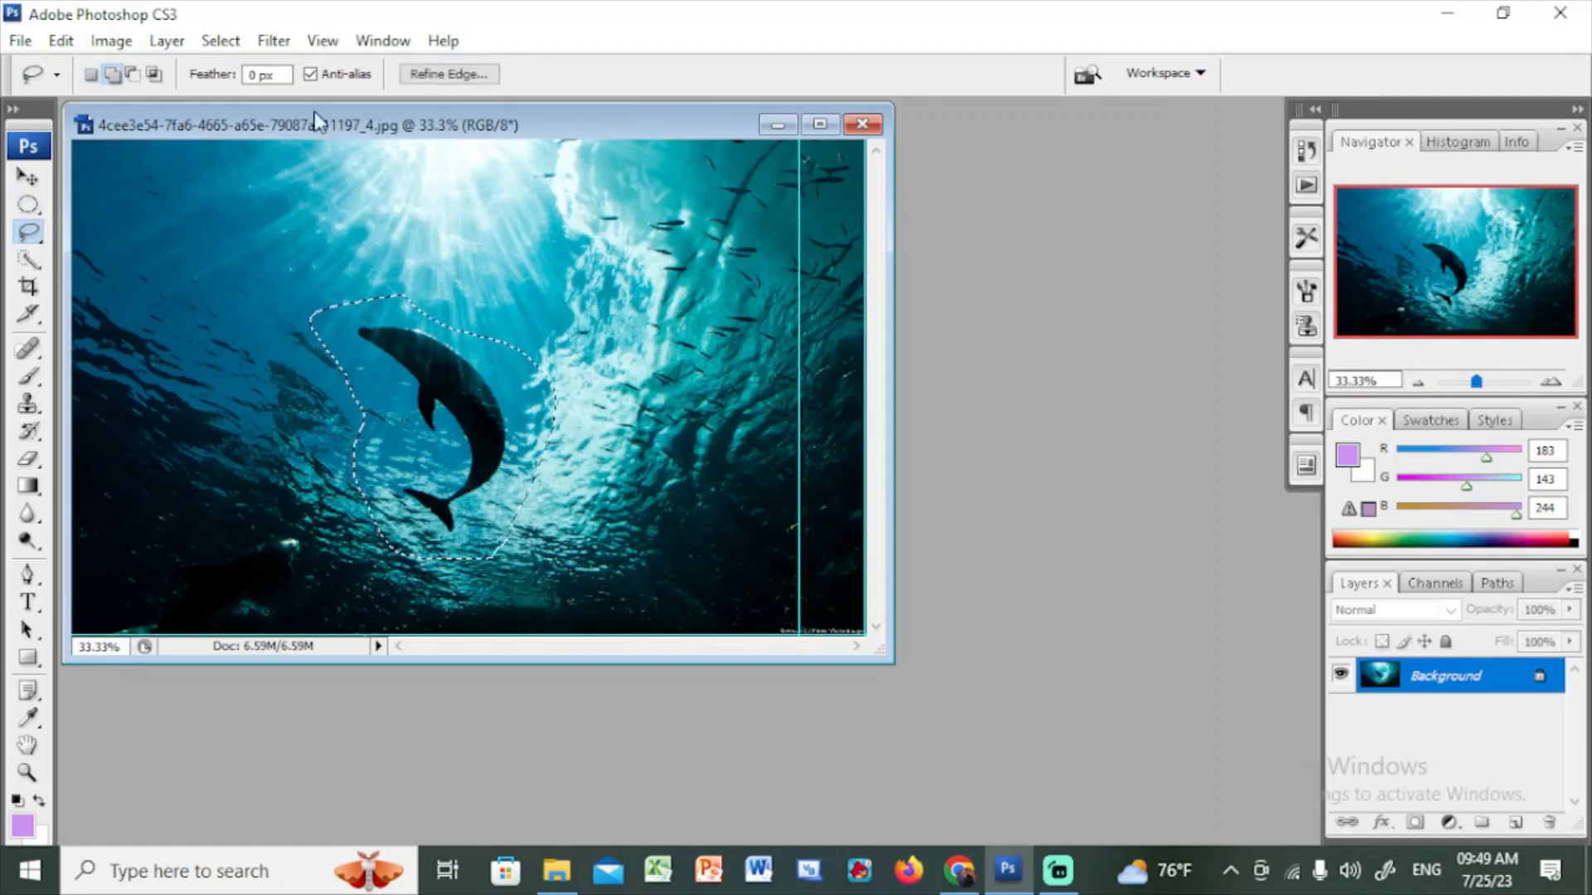
left_click(133, 75)
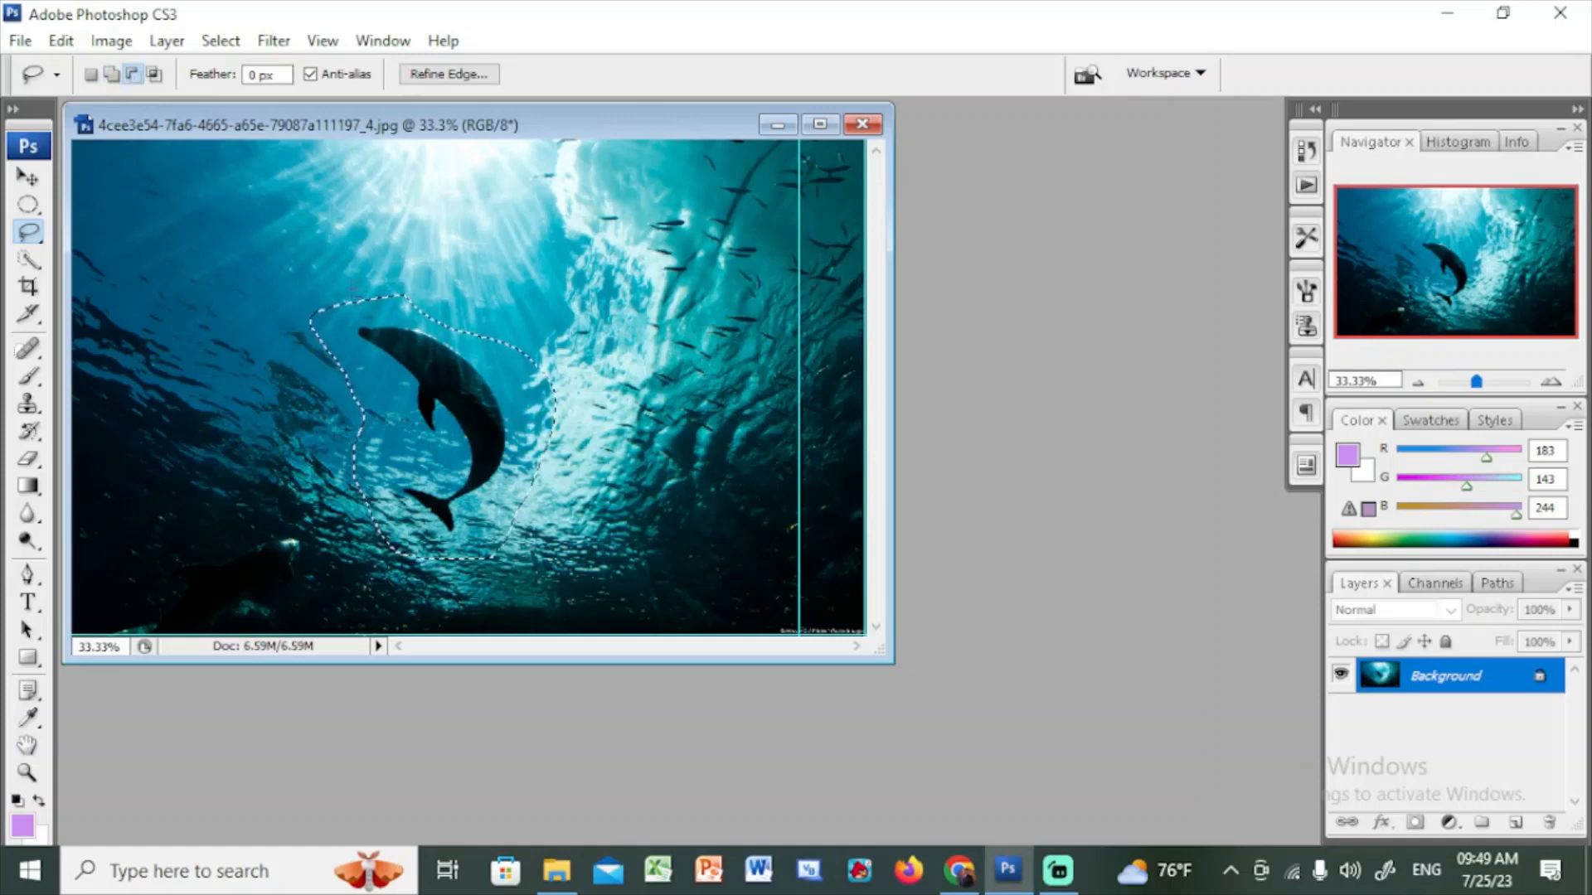
Subtract a freehand area along the left edge of the dolphin selection
left_click_drag(301, 381, 315, 465)
left_click_drag(425, 461, 401, 388)
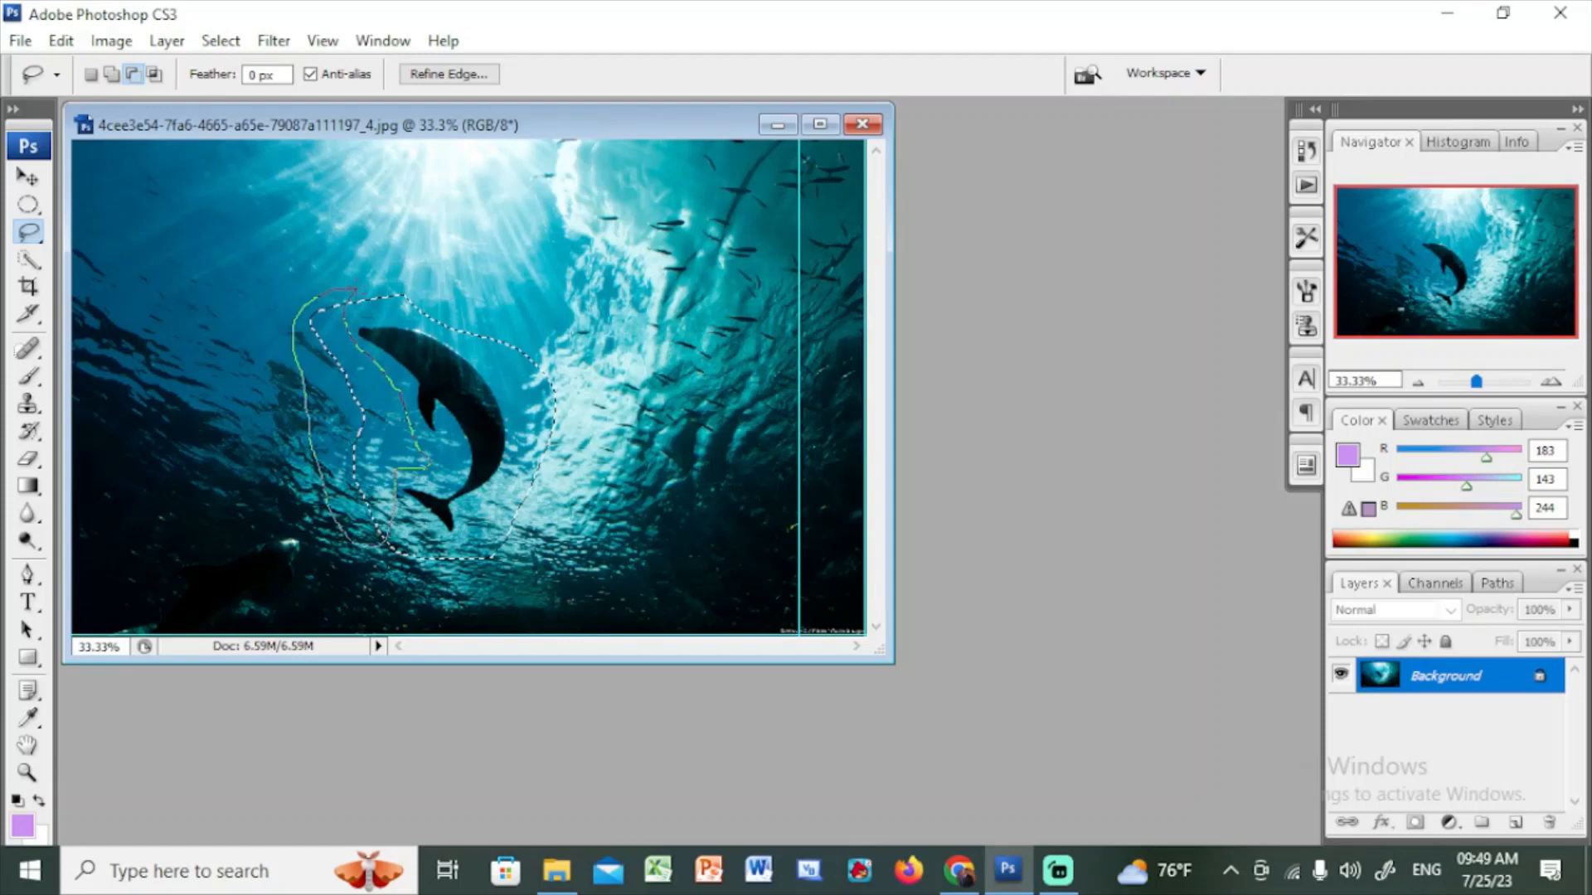
left_click_drag(355, 289, 354, 289)
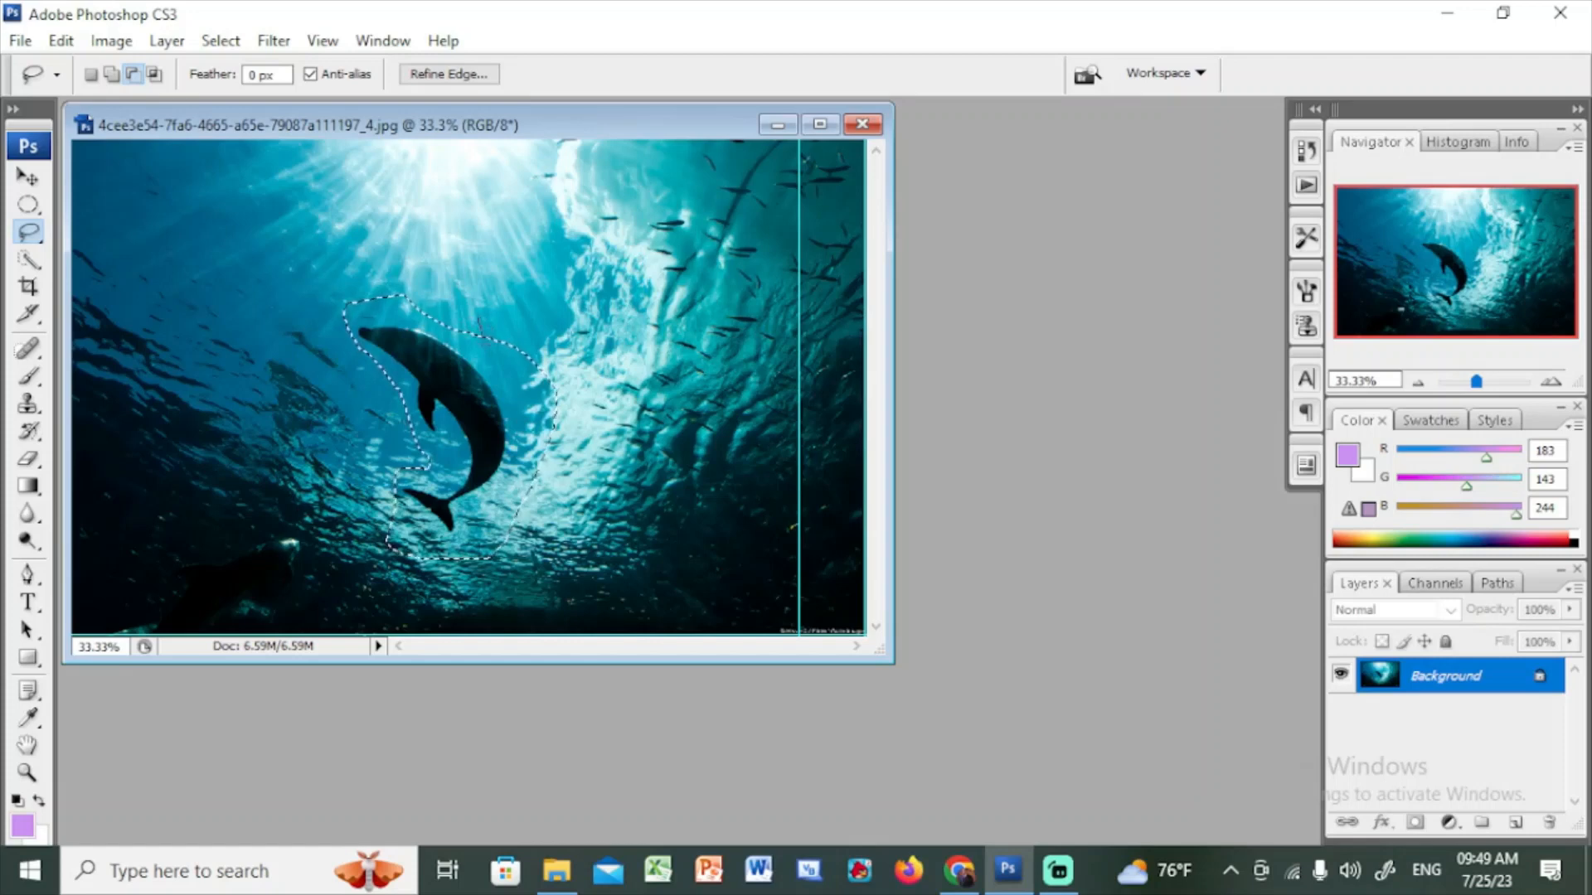
Switch to Intersect with selection and lasso around the dolphin's upper body to keep only the overlapping area
left_click_drag(507, 390, 520, 433)
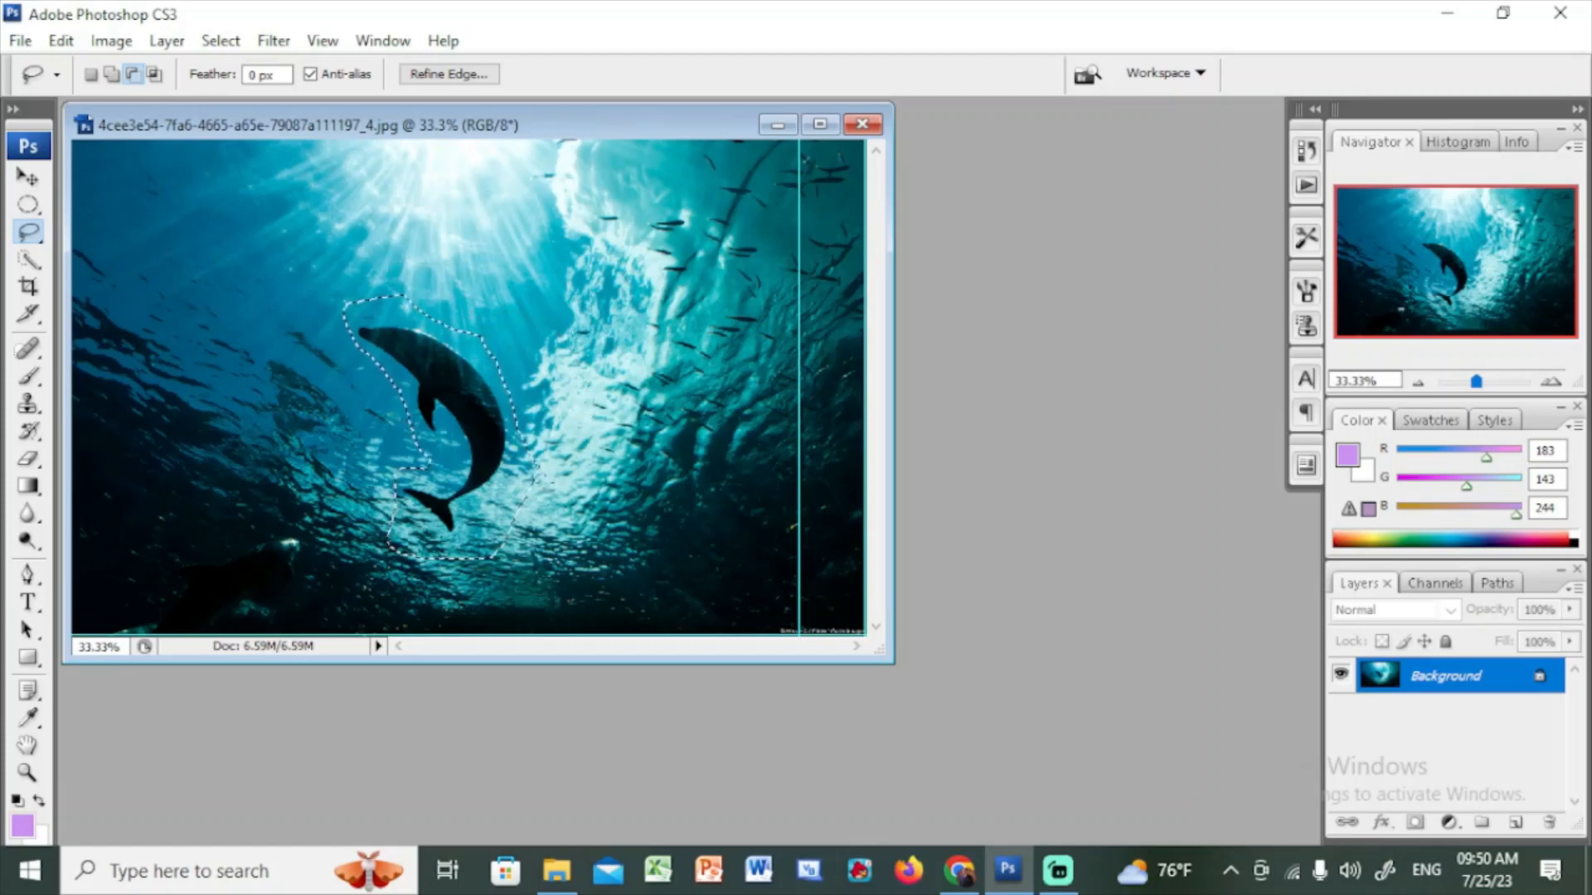
left_click(151, 73)
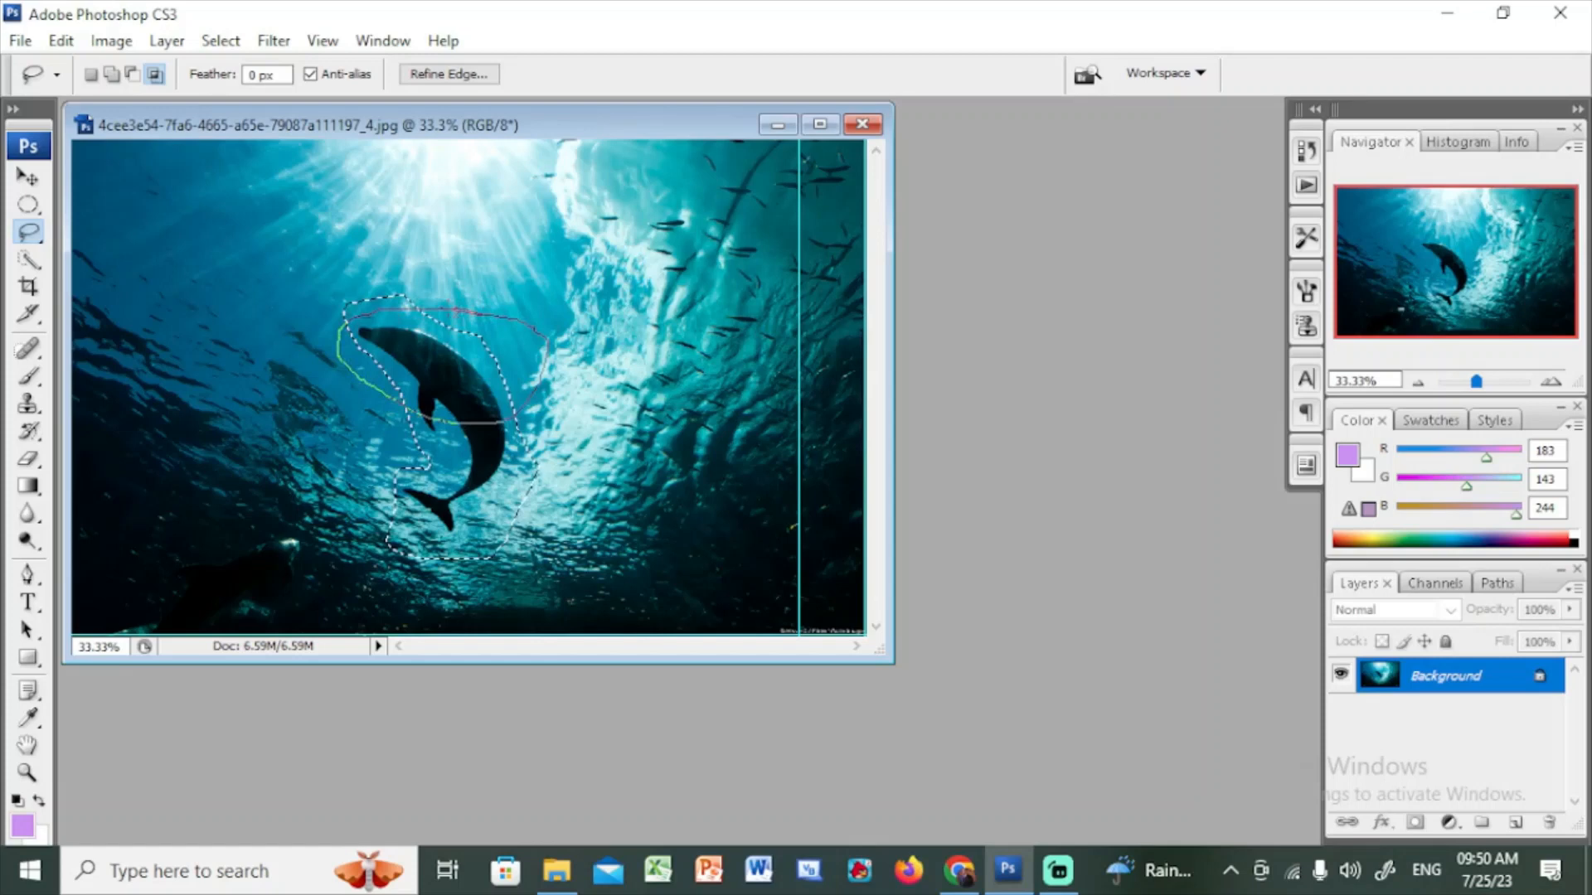
left_click_drag(455, 312, 450, 311)
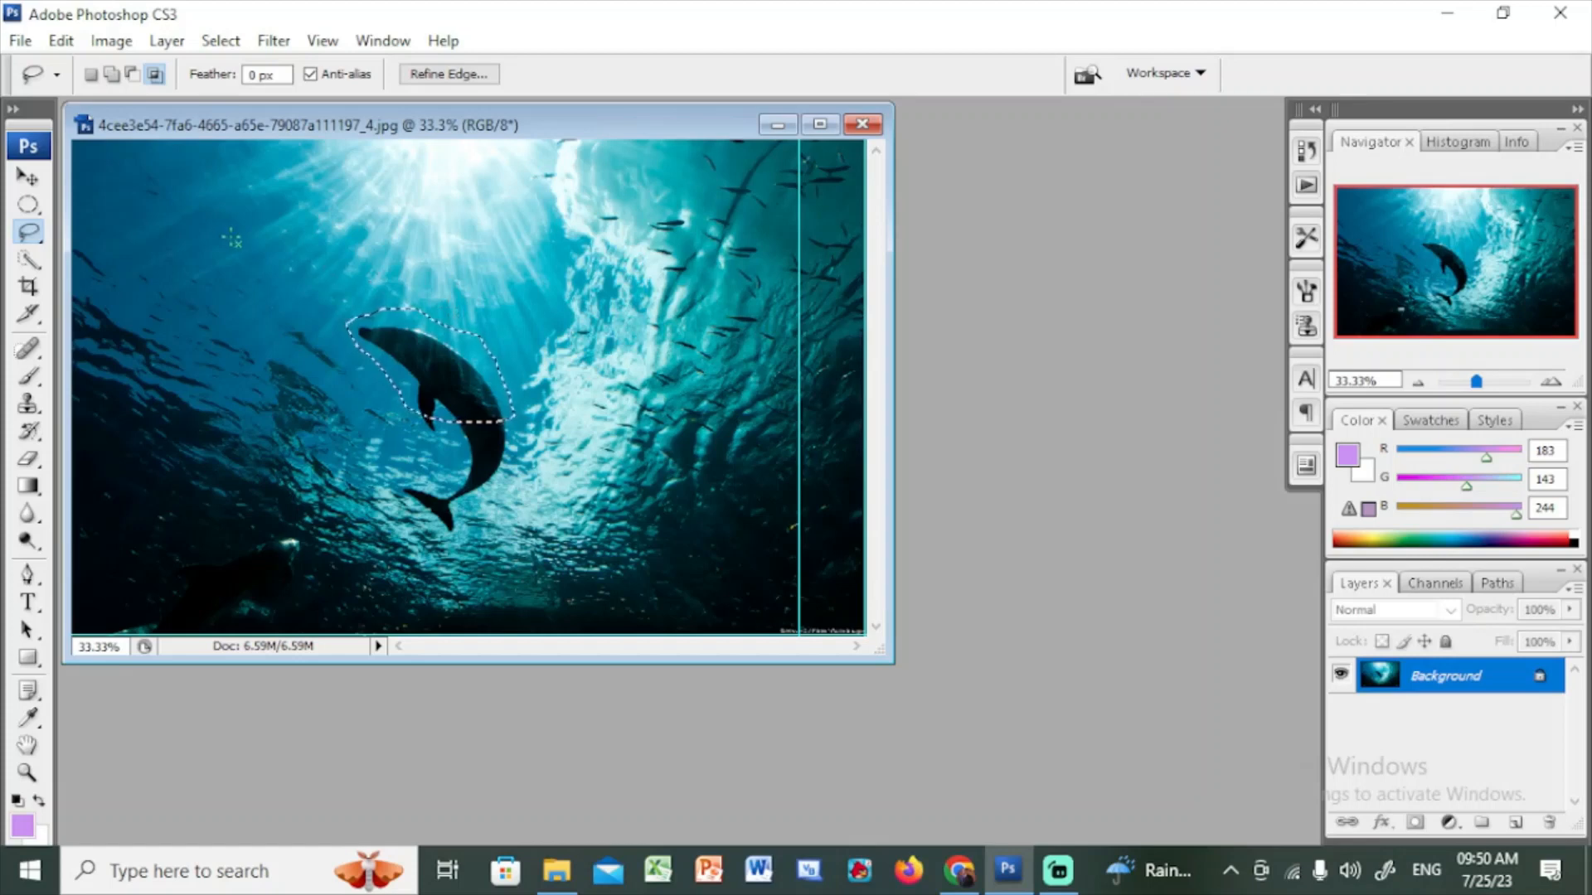
Return to New selection mode, deselect everything, and draw a fresh lasso selection around the dolphin
left_click(89, 74)
key("ctrl+d")
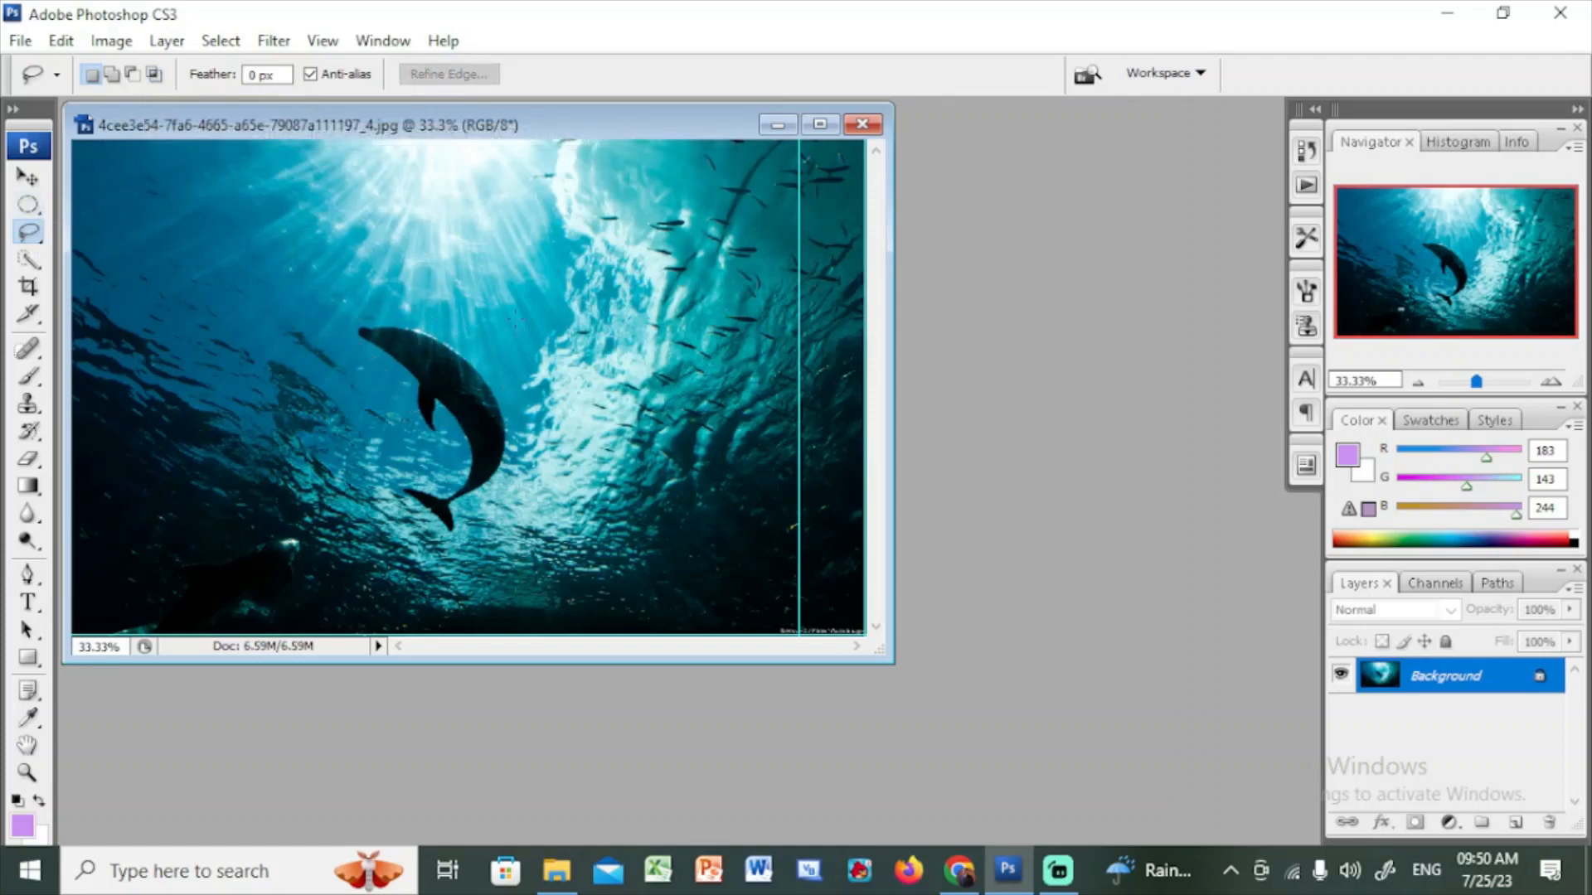
mouse_move(501, 347)
left_mouse_down()
mouse_move(328, 314)
mouse_move(365, 382)
mouse_move(350, 498)
mouse_move(491, 572)
mouse_move(547, 428)
left_mouse_up()
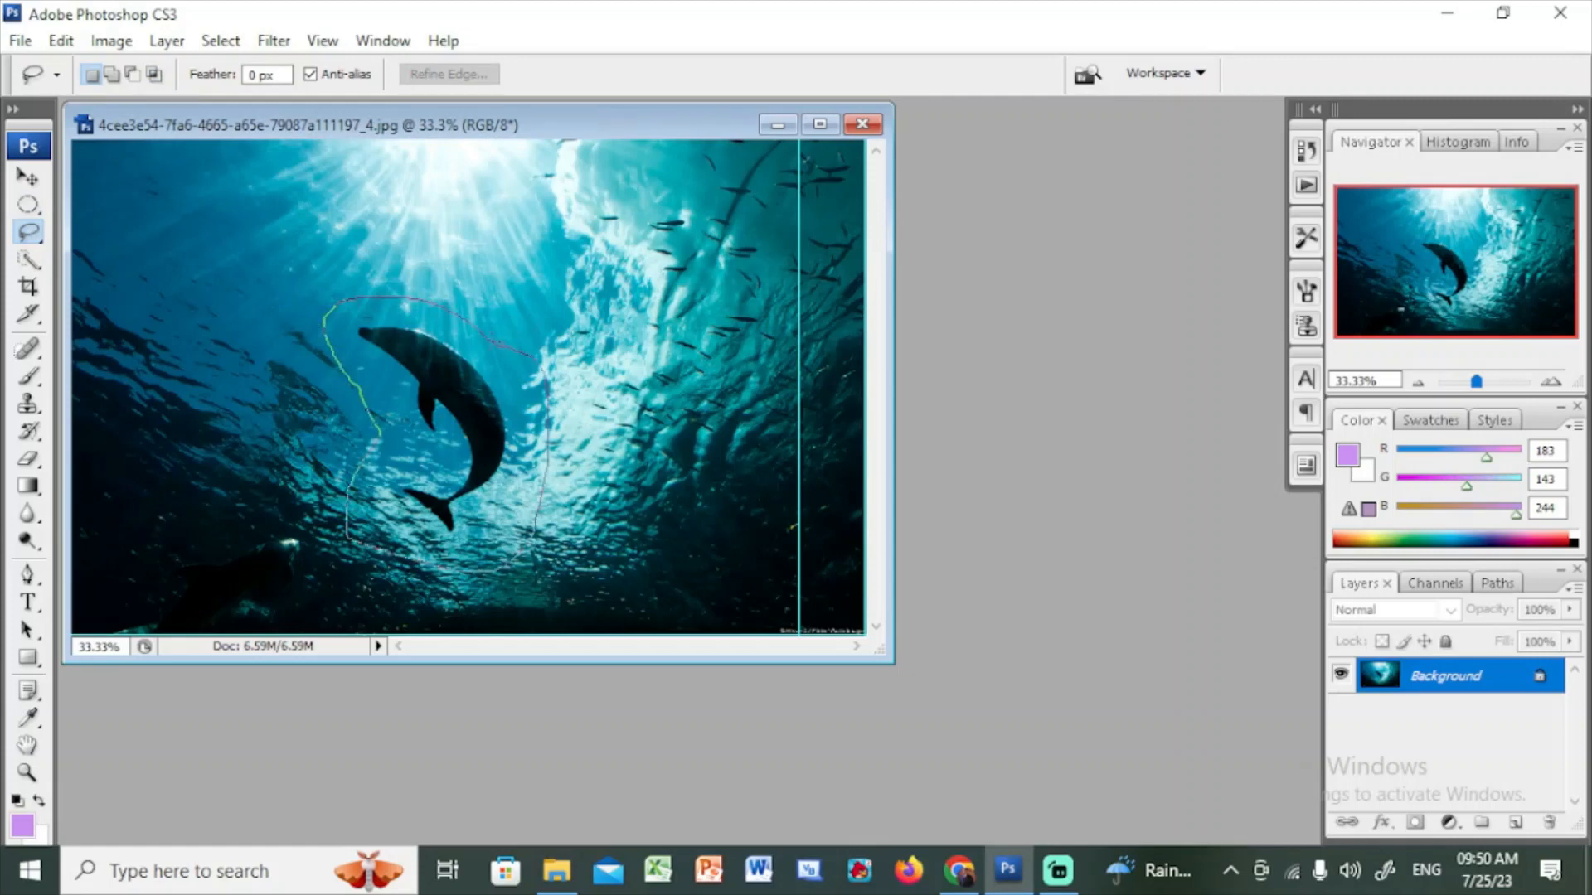
left_click_drag(535, 357, 501, 345)
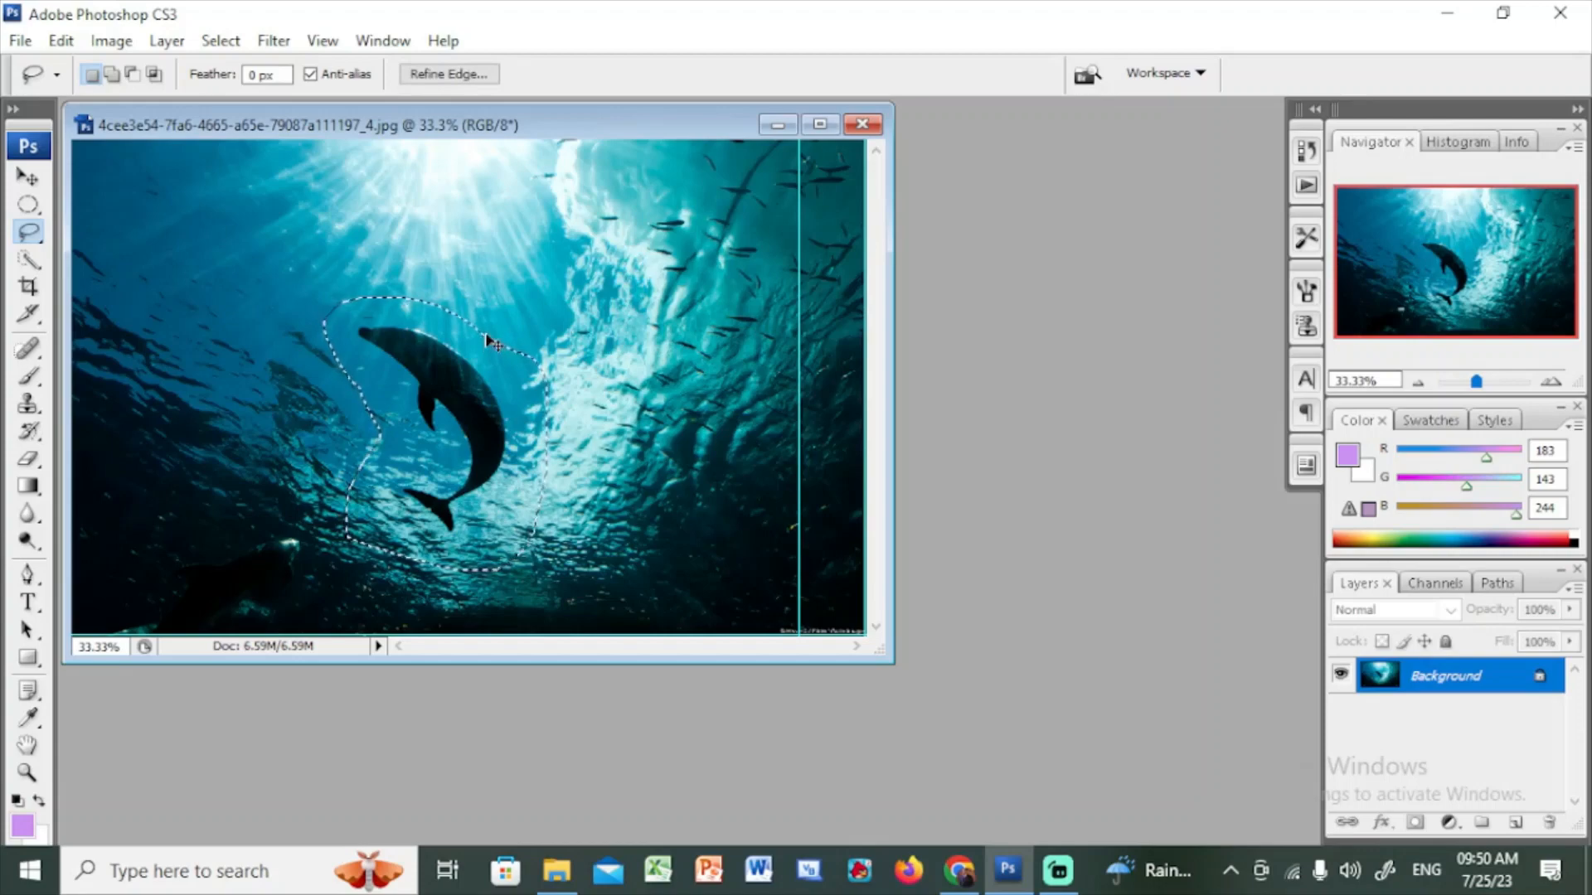
Create a new document 1000 pixels wide and 800 pixels high
left_click(20, 41)
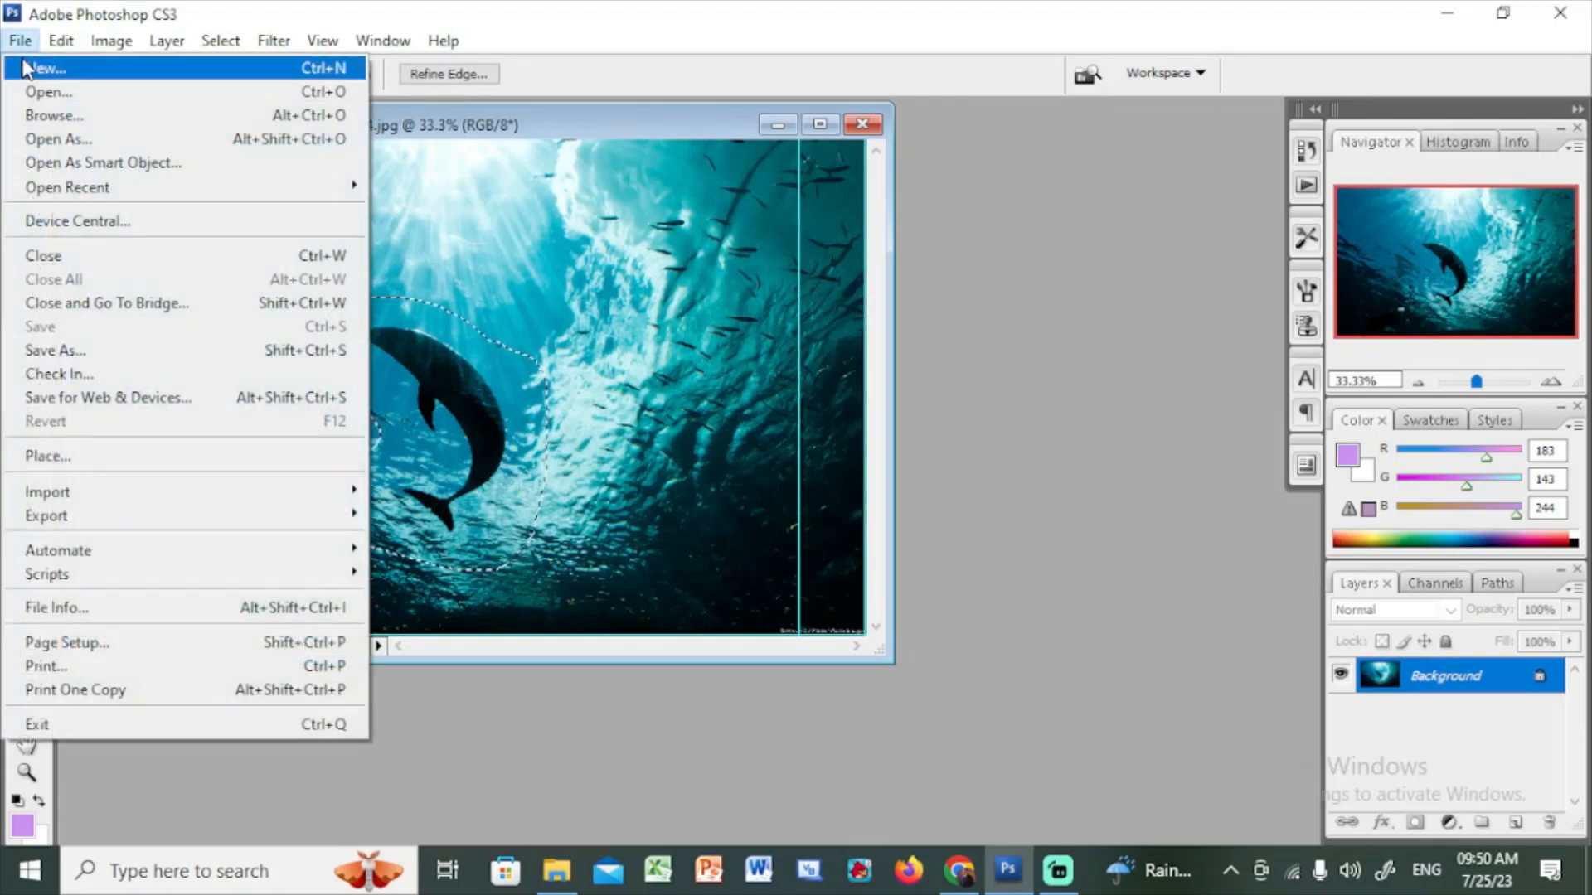
left_click(29, 67)
left_click(405, 344)
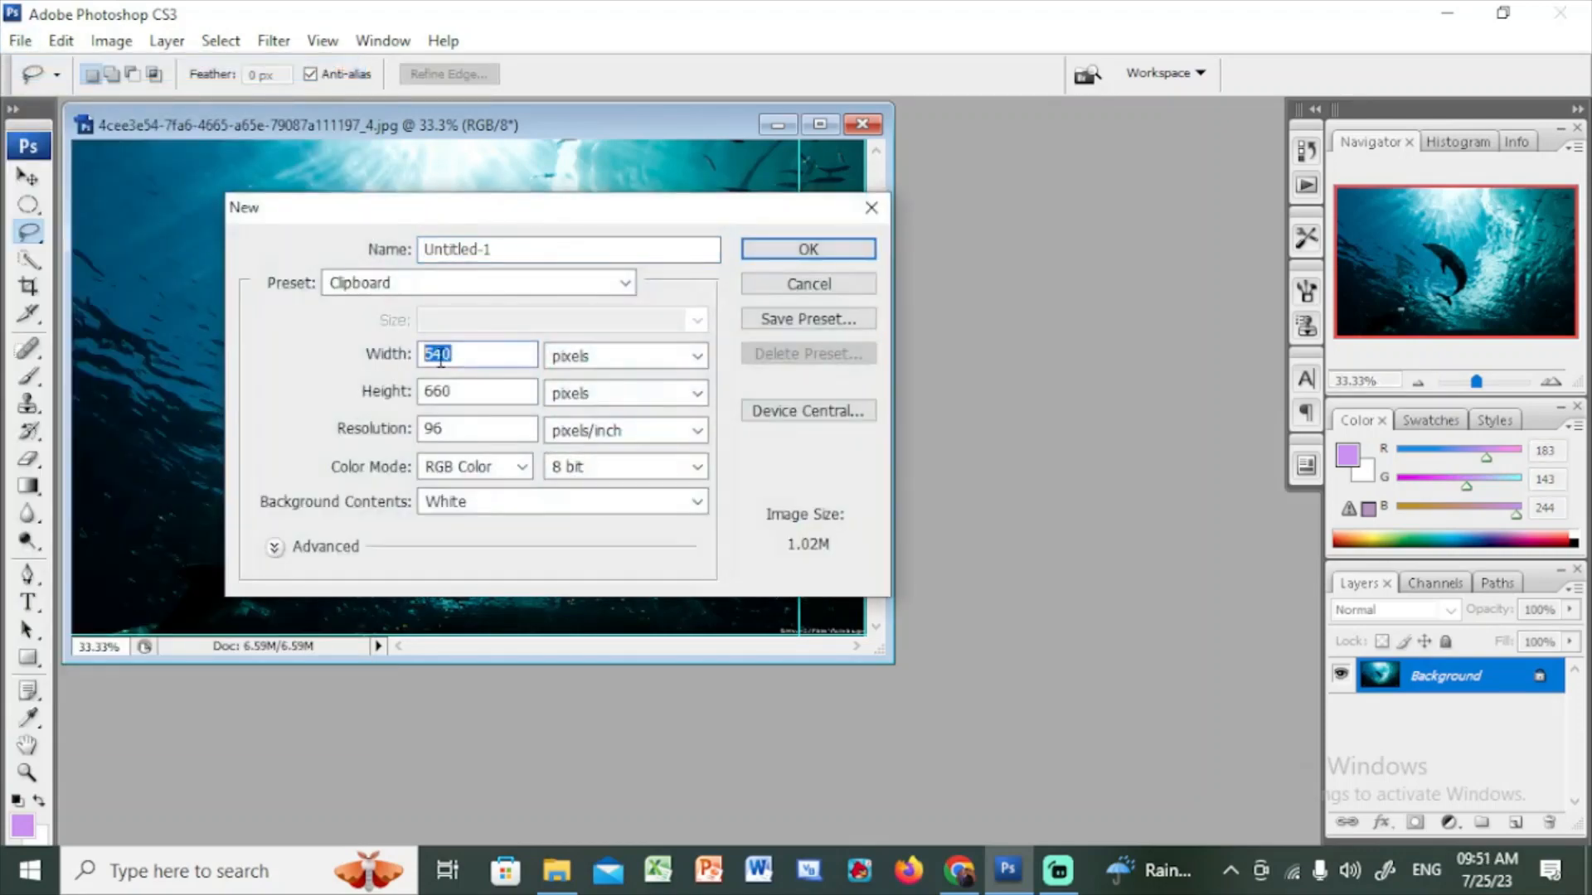
type("1000")
left_click(373, 406)
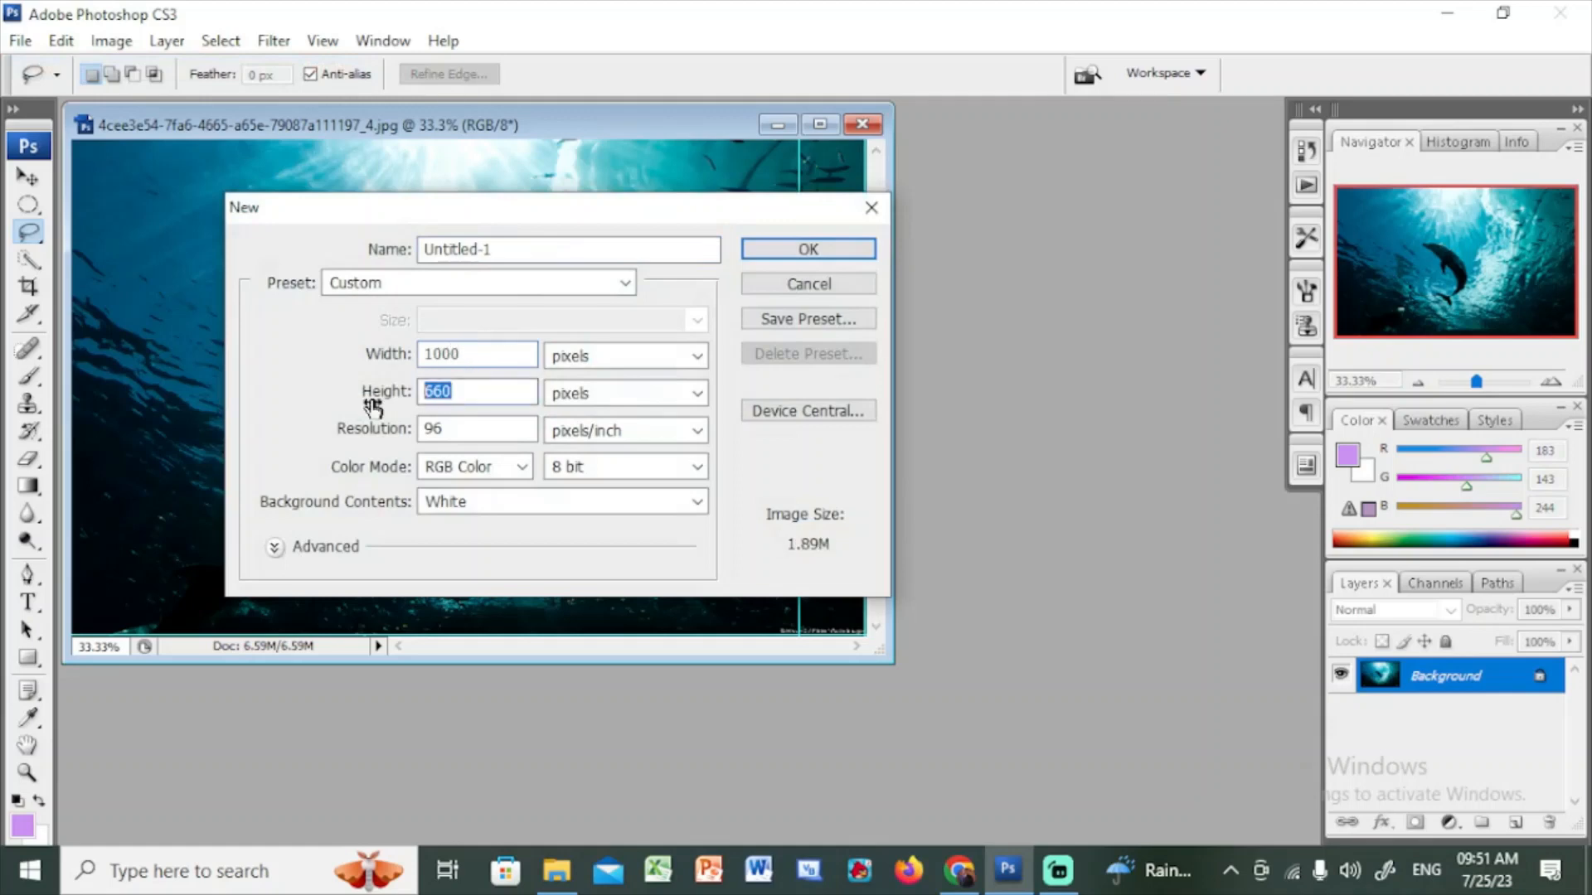
type("800")
left_click(796, 253)
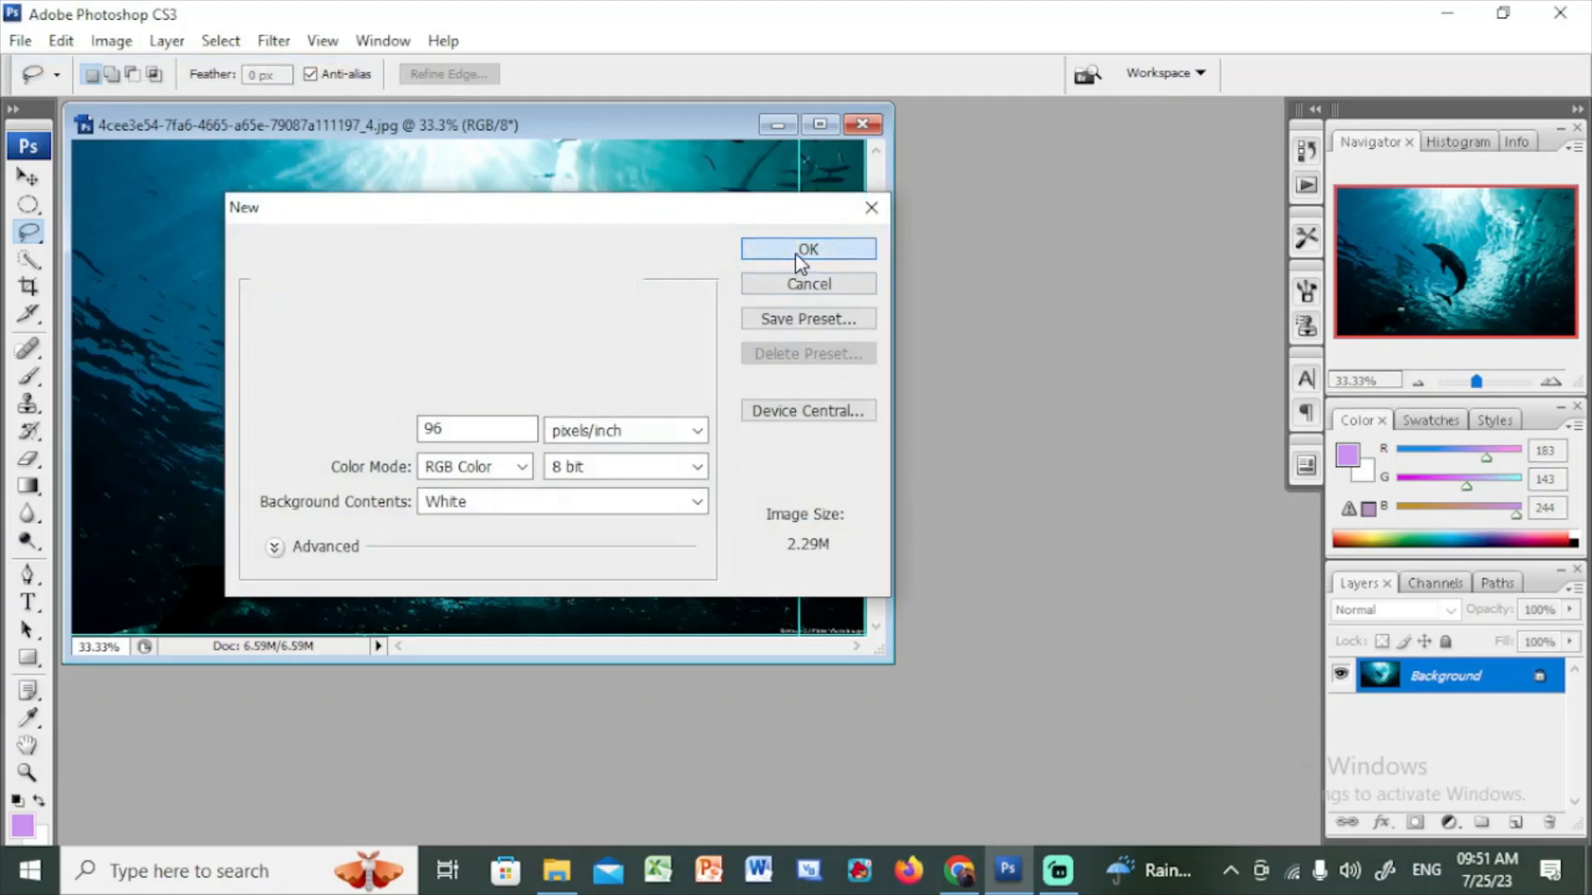
Paste the dolphin selection into the new document and minimize its window
left_click(60, 41)
left_click(91, 255)
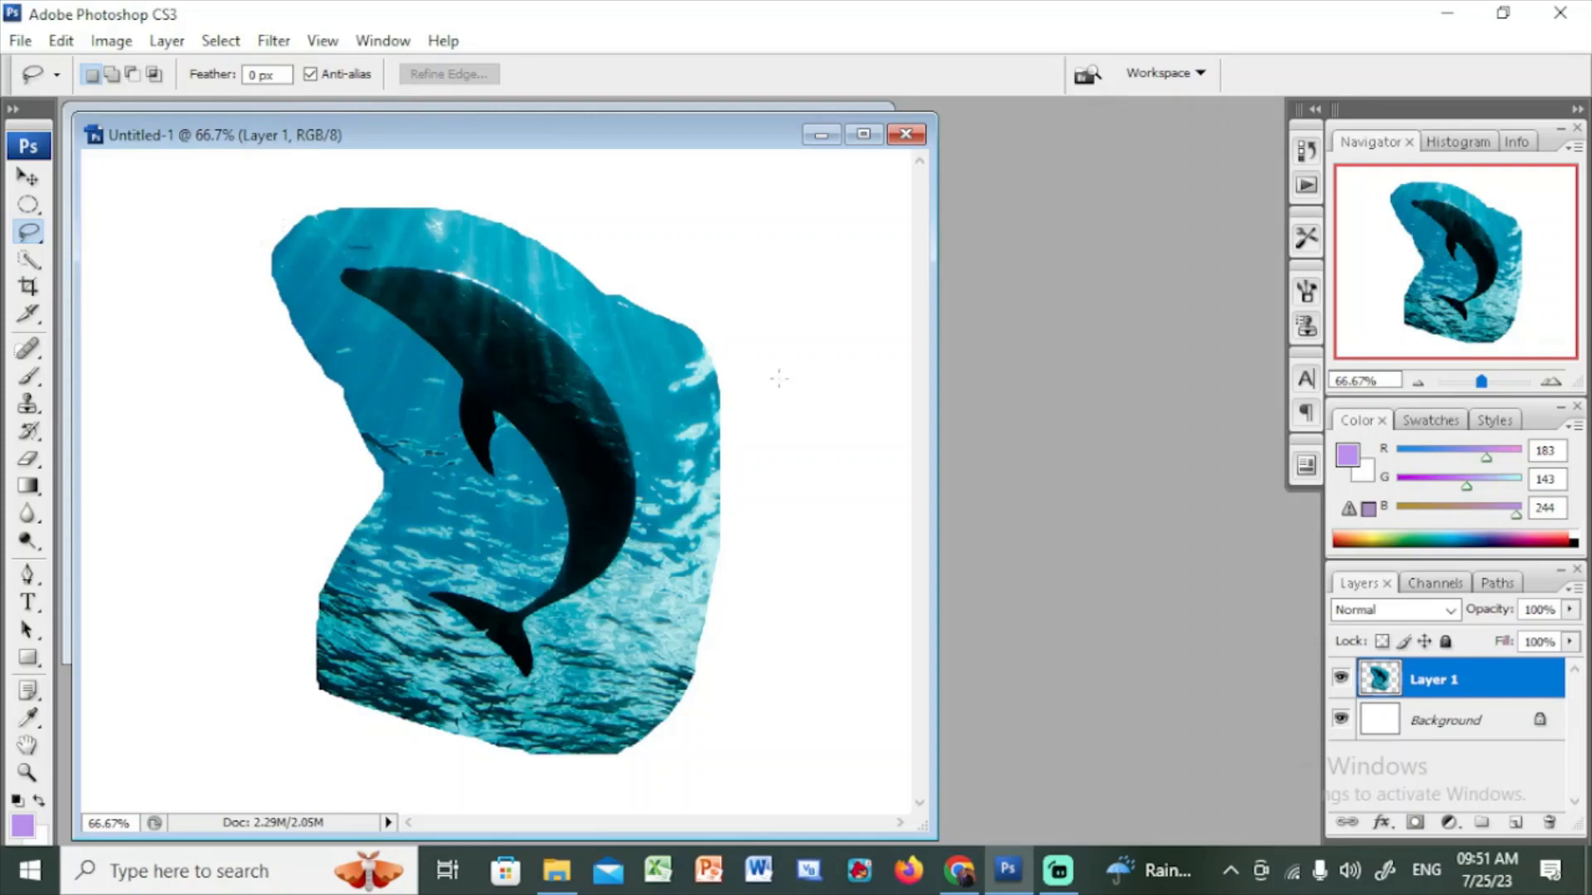
left_click(821, 135)
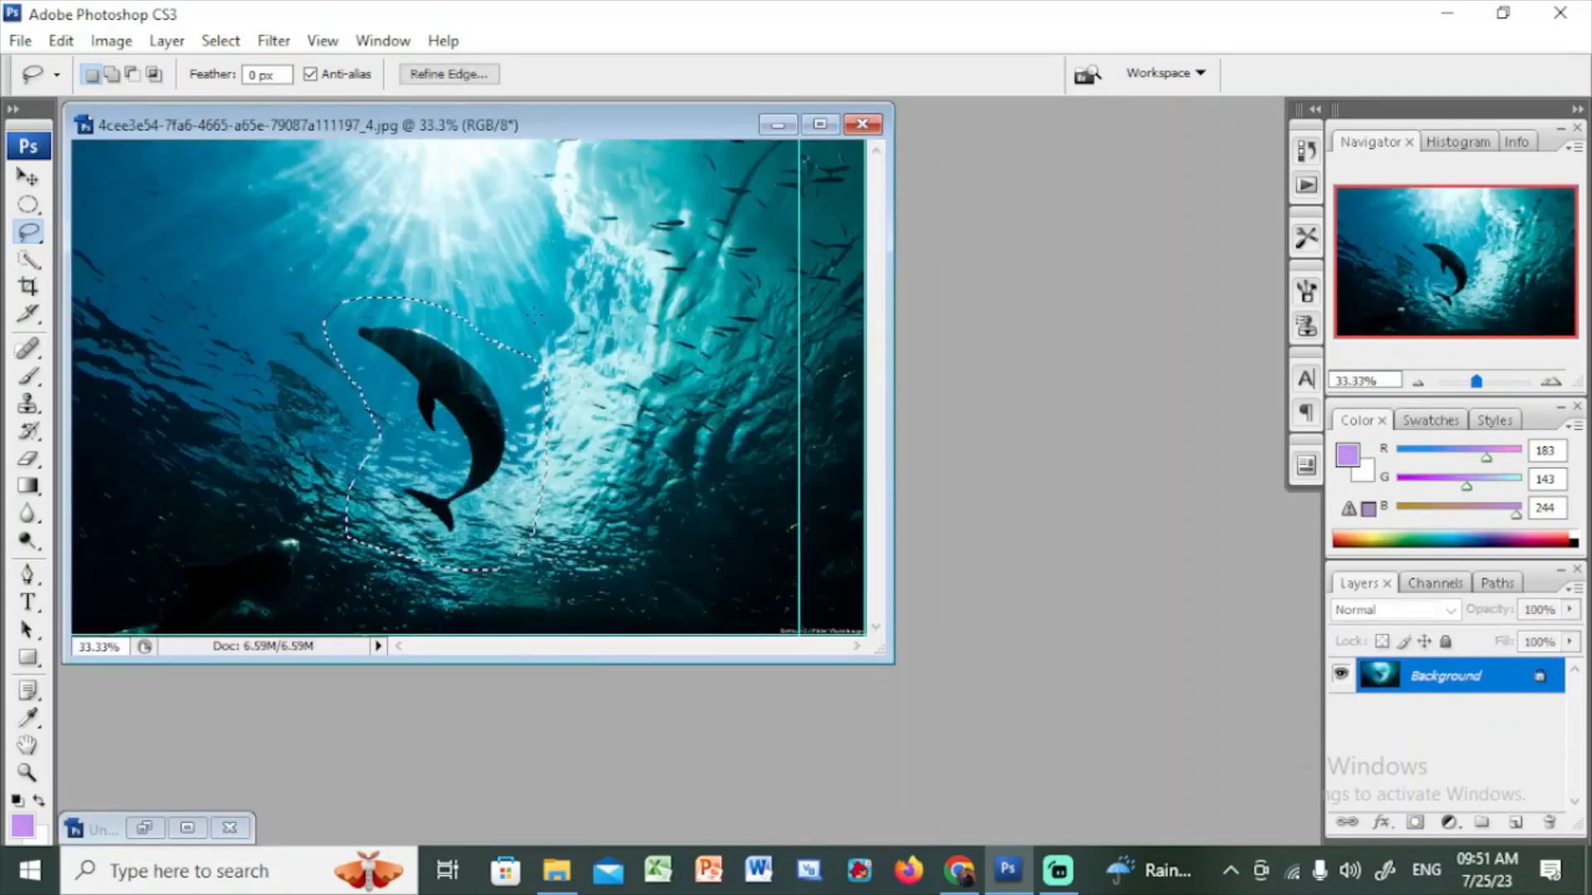
Deselect the photo and set the lasso Feather to 15 px
key("ctrl+d")
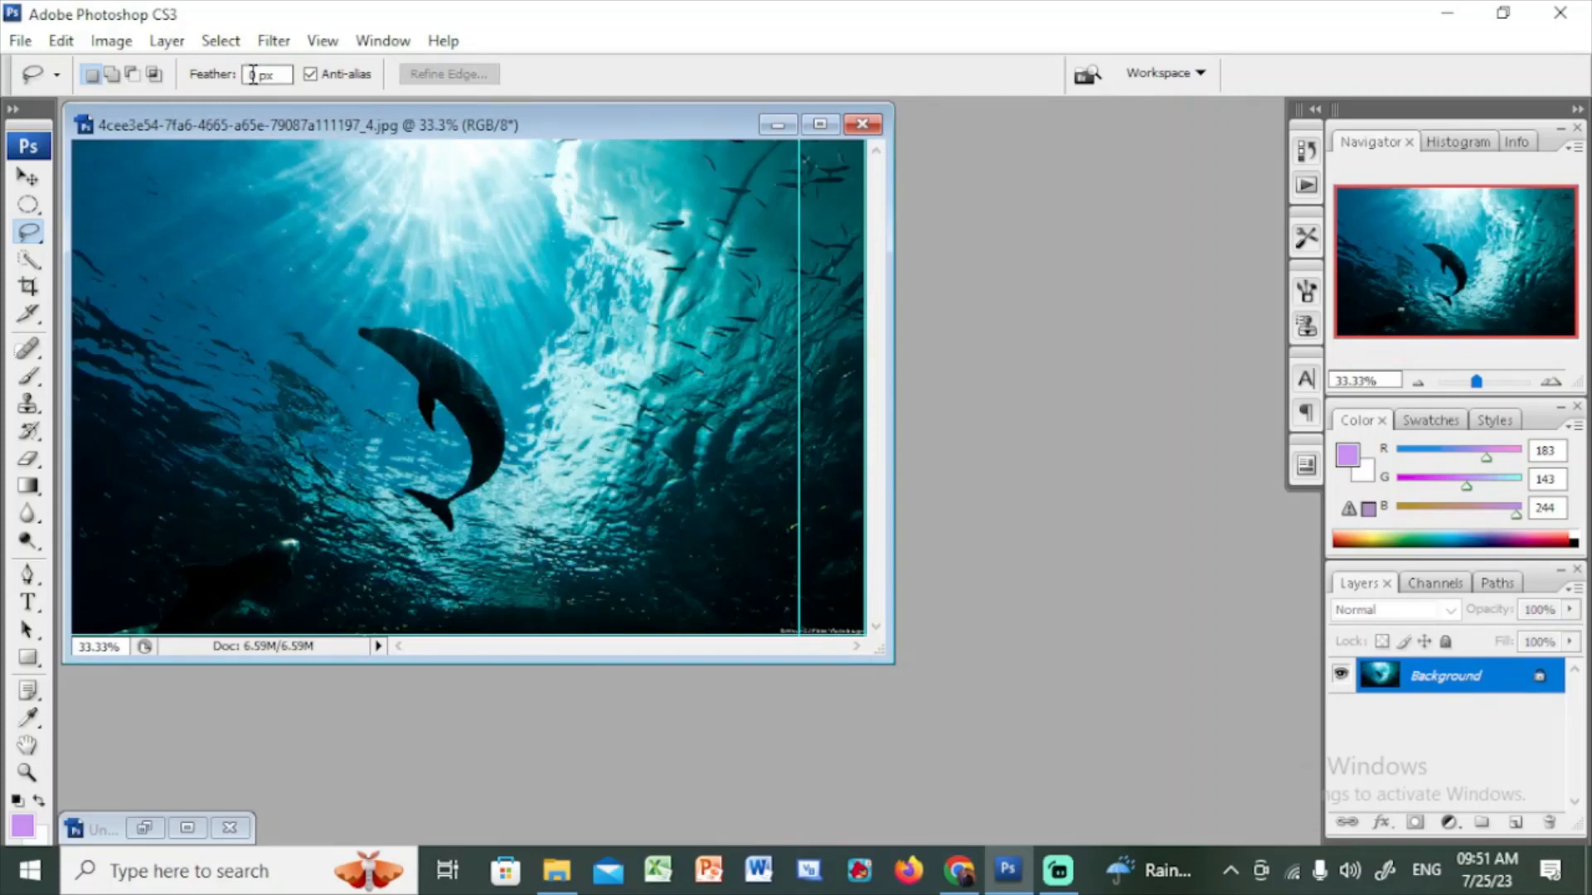
key("super+plus")
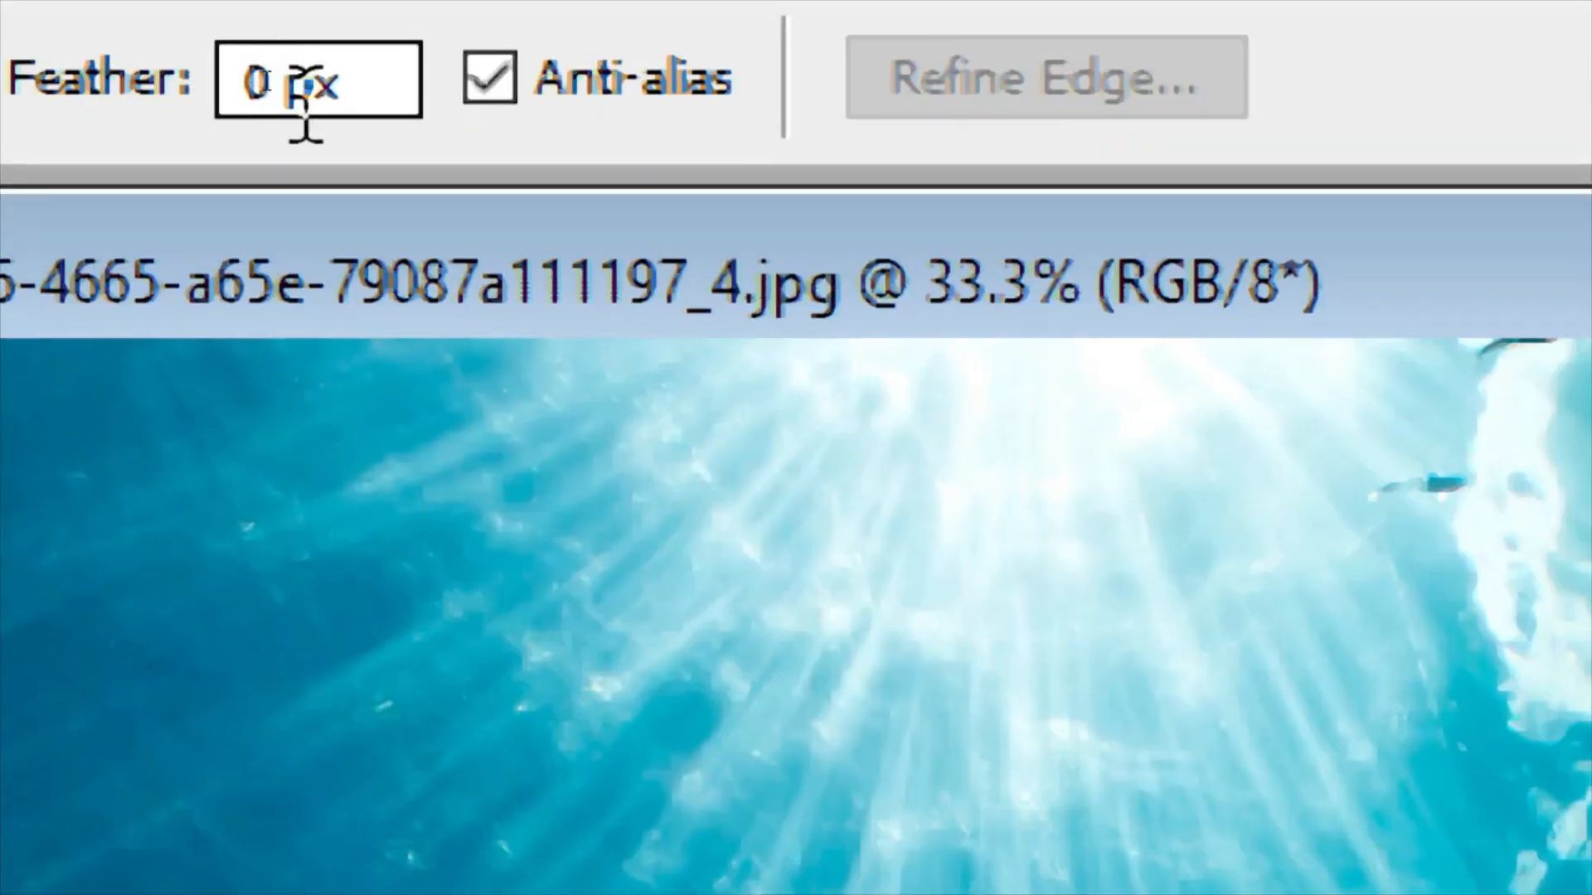
double_click(260, 60)
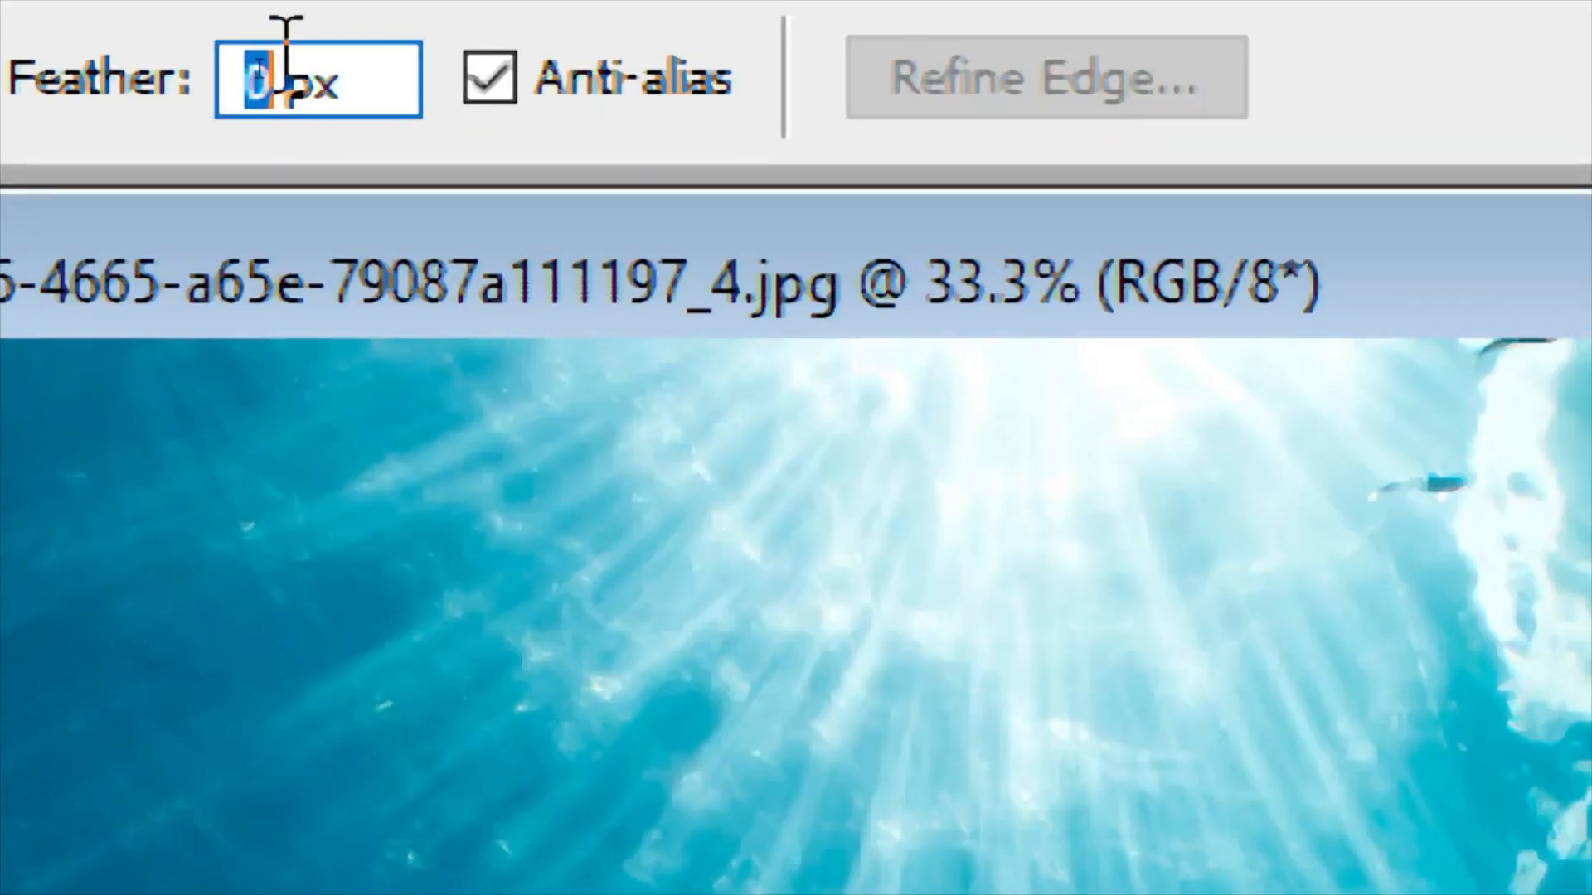
type("15")
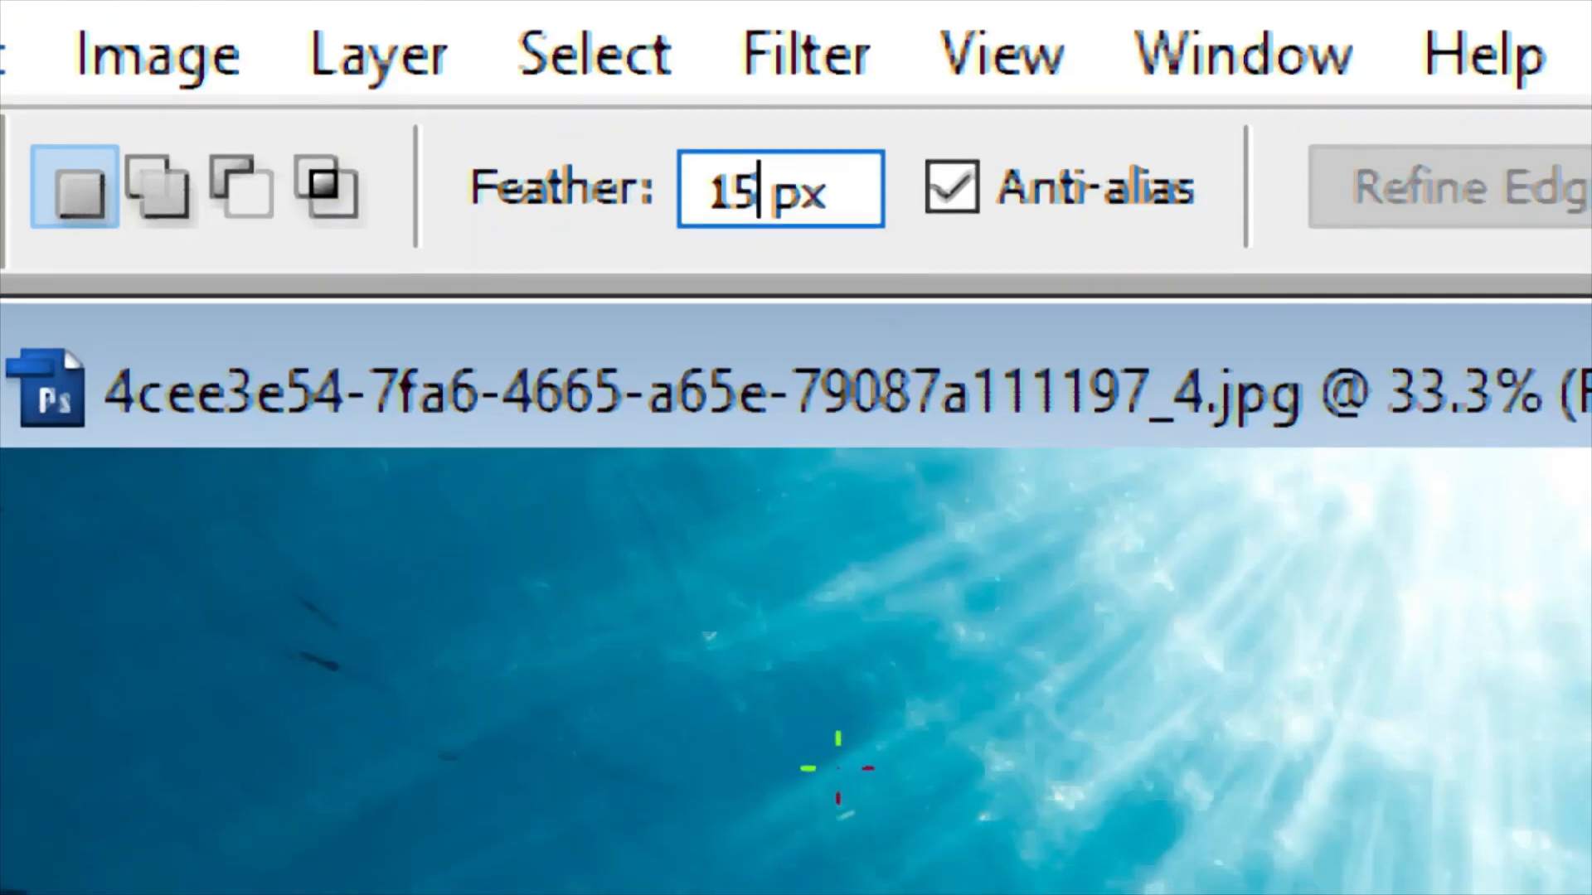
key("super+Escape")
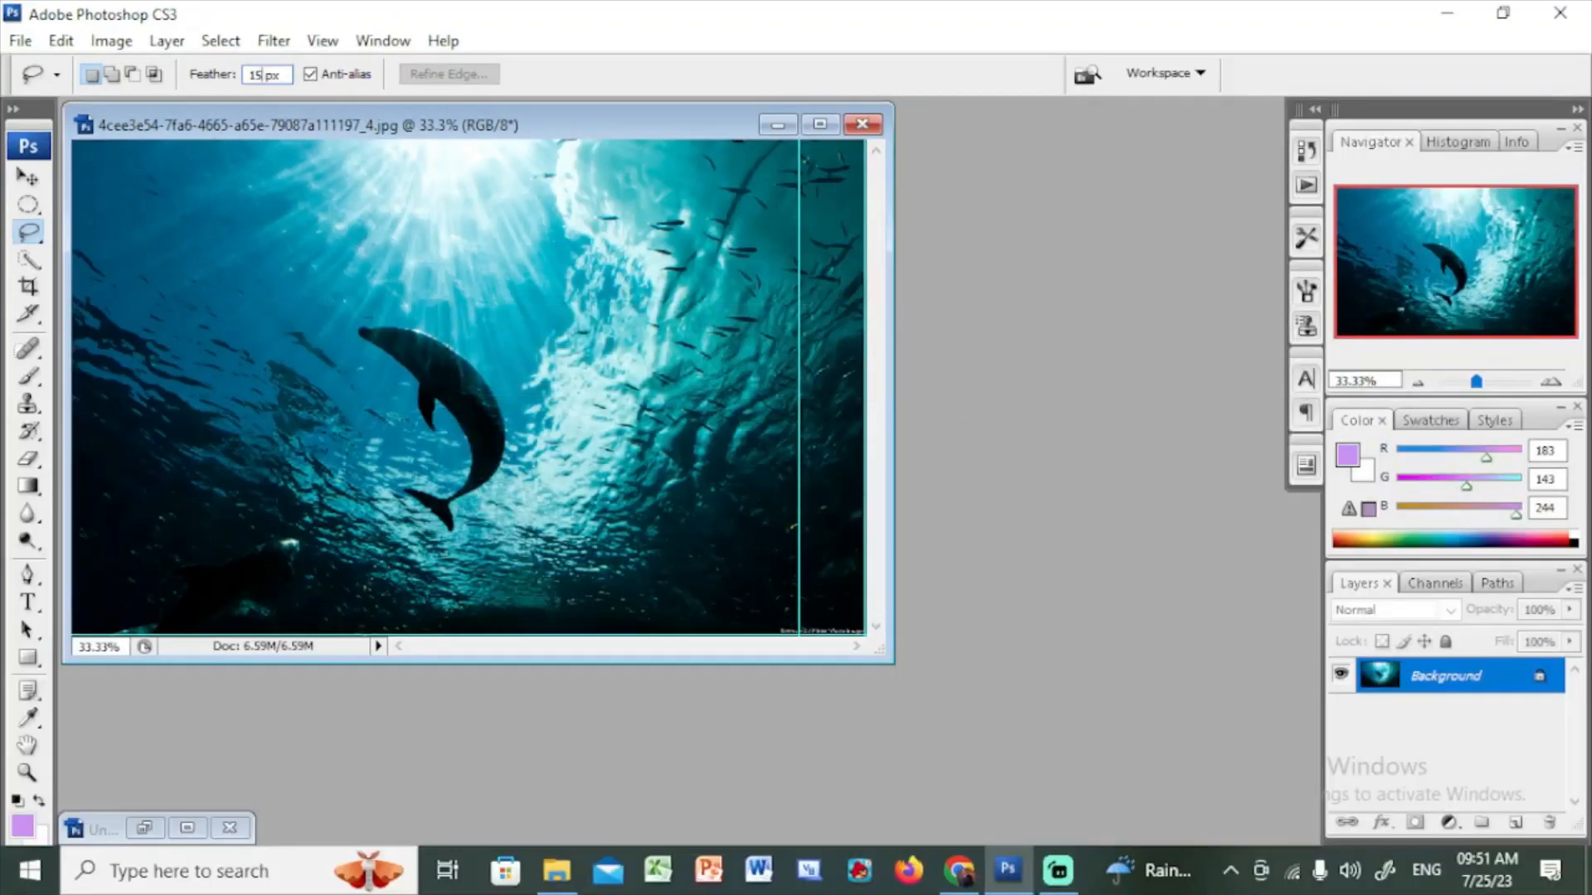
Draw a feathered lasso selection around the dolphin
left_click_drag(382, 292, 452, 314)
mouse_move(333, 310)
left_mouse_down()
mouse_move(387, 447)
mouse_move(376, 526)
mouse_move(448, 563)
mouse_move(499, 559)
mouse_move(524, 494)
mouse_move(531, 390)
left_mouse_up()
left_click_drag(454, 315, 449, 312)
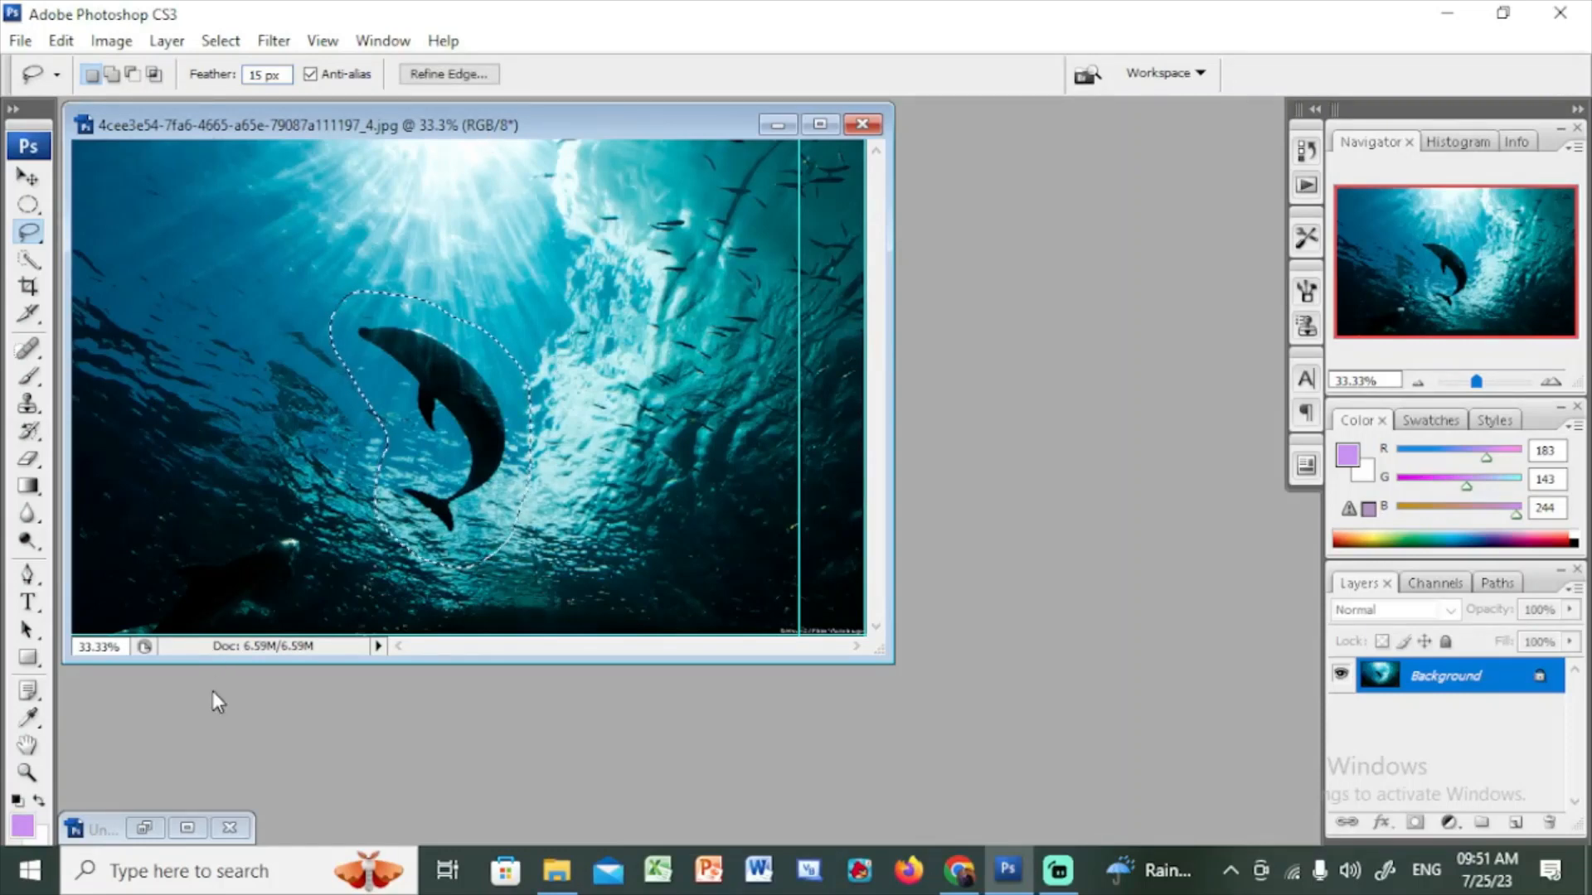
Restore the new document and paste the feathered dolphin selection as a new layer
left_click(189, 830)
key("ctrl+v")
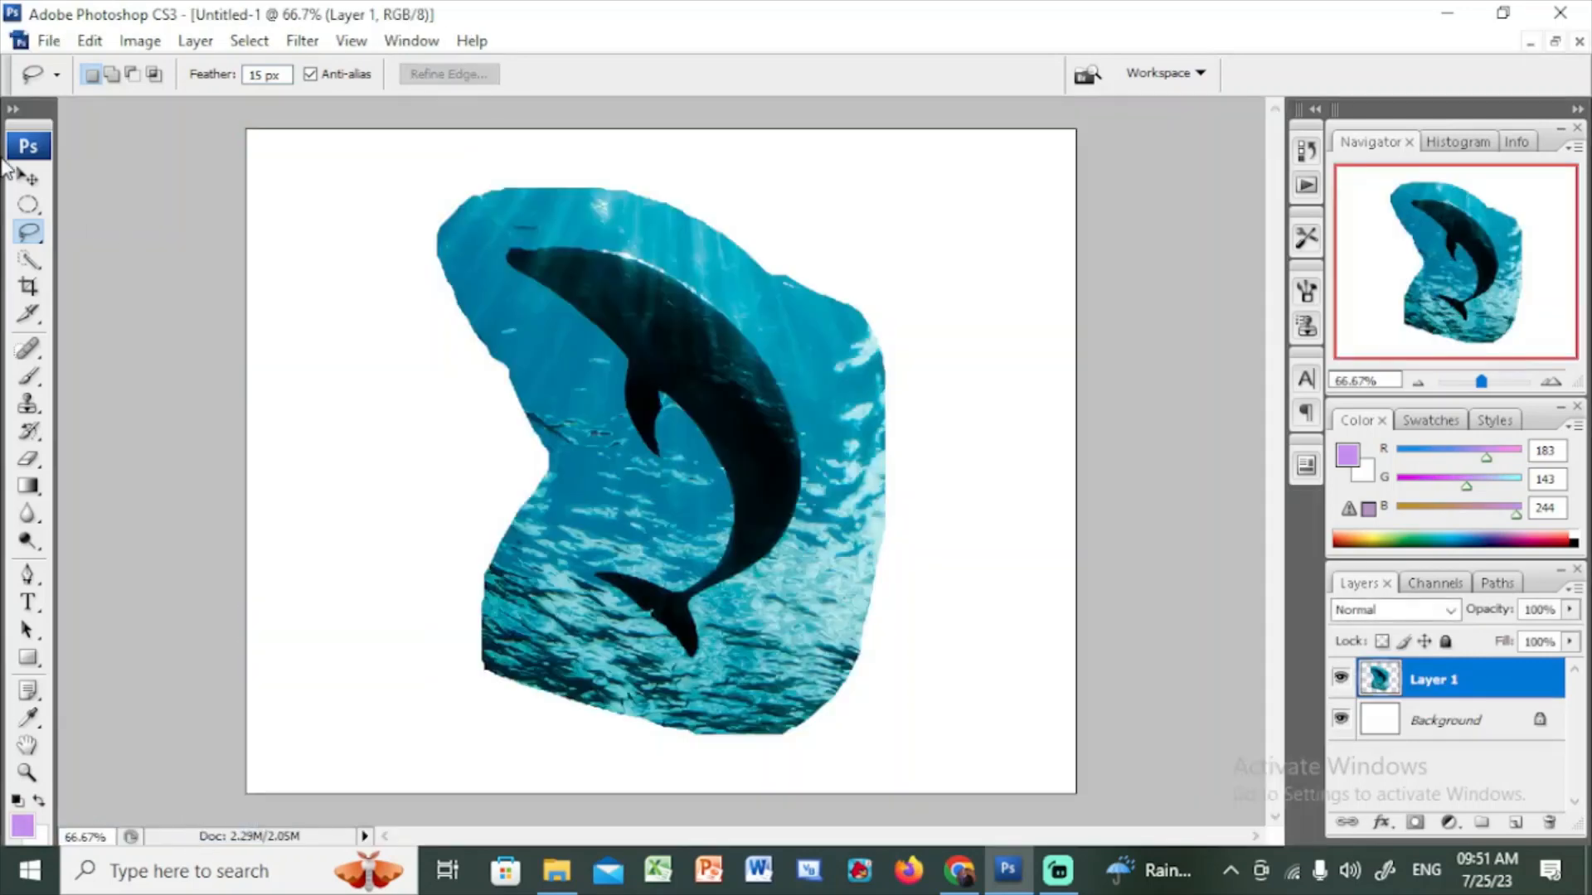
left_click(86, 51)
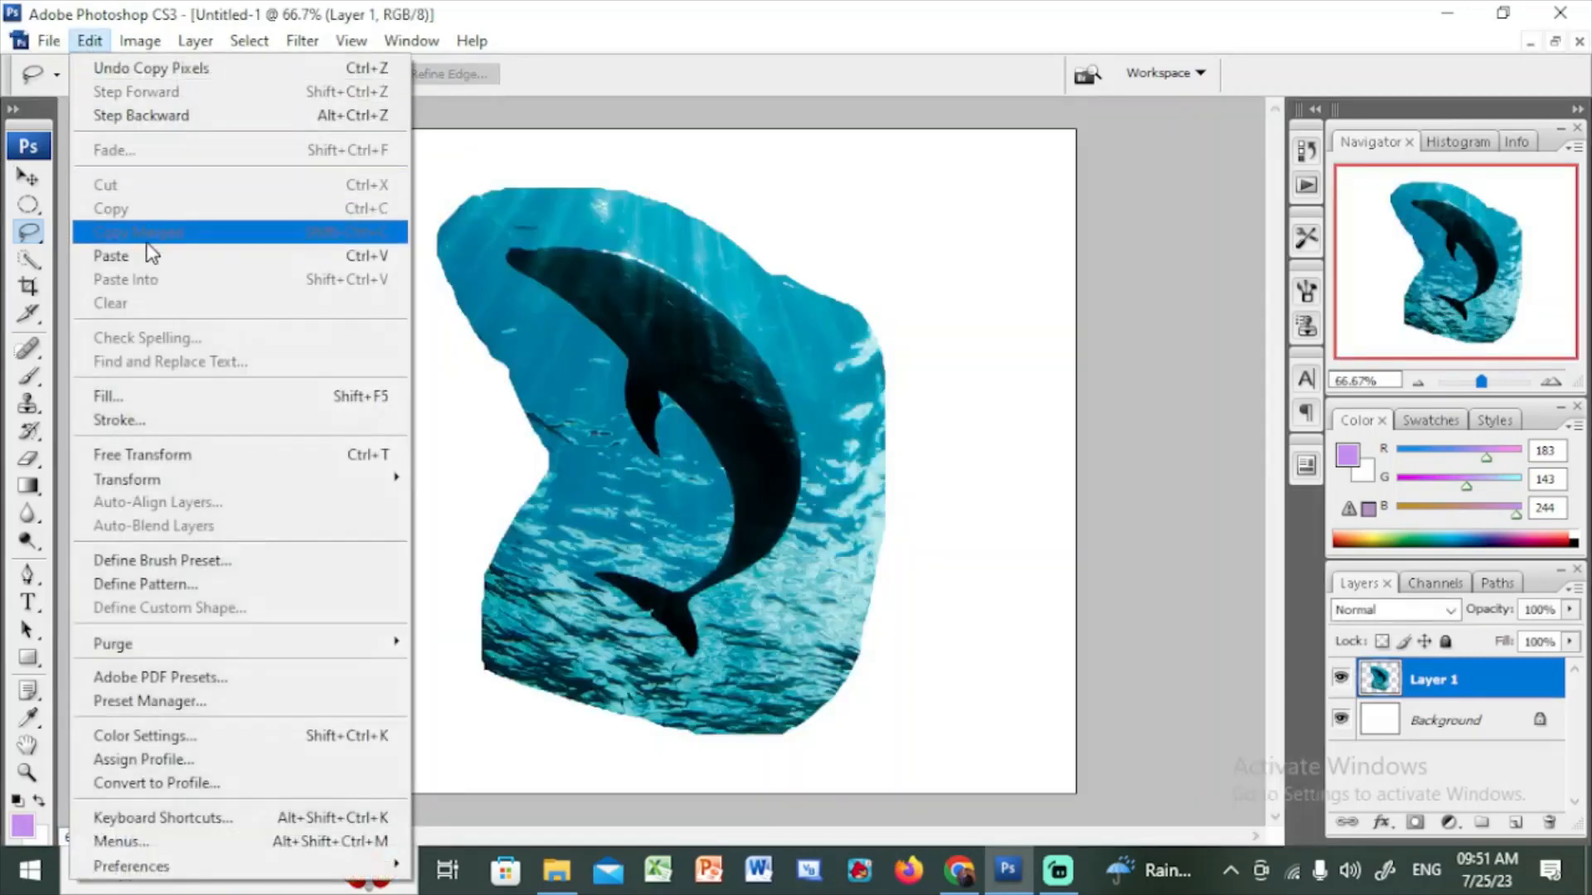
left_click(150, 248)
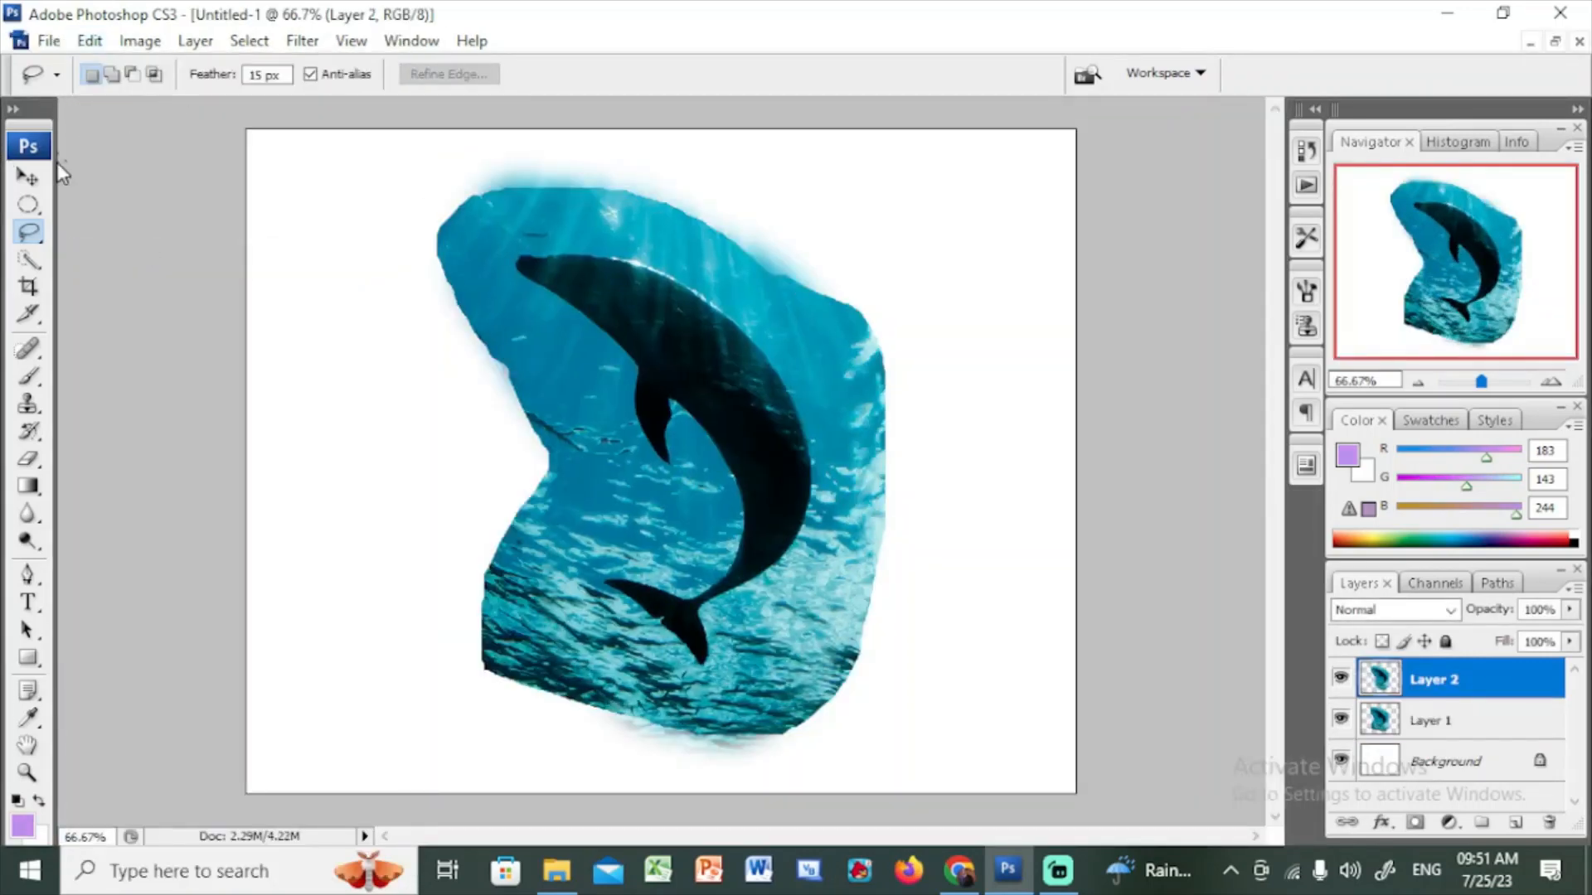
With the Move tool, place the feathered copy on the left and the hard-edged copy on the right
left_click(27, 176)
left_click_drag(661, 390, 449, 468)
left_click_drag(808, 373, 1009, 336)
left_click_drag(549, 420, 547, 325)
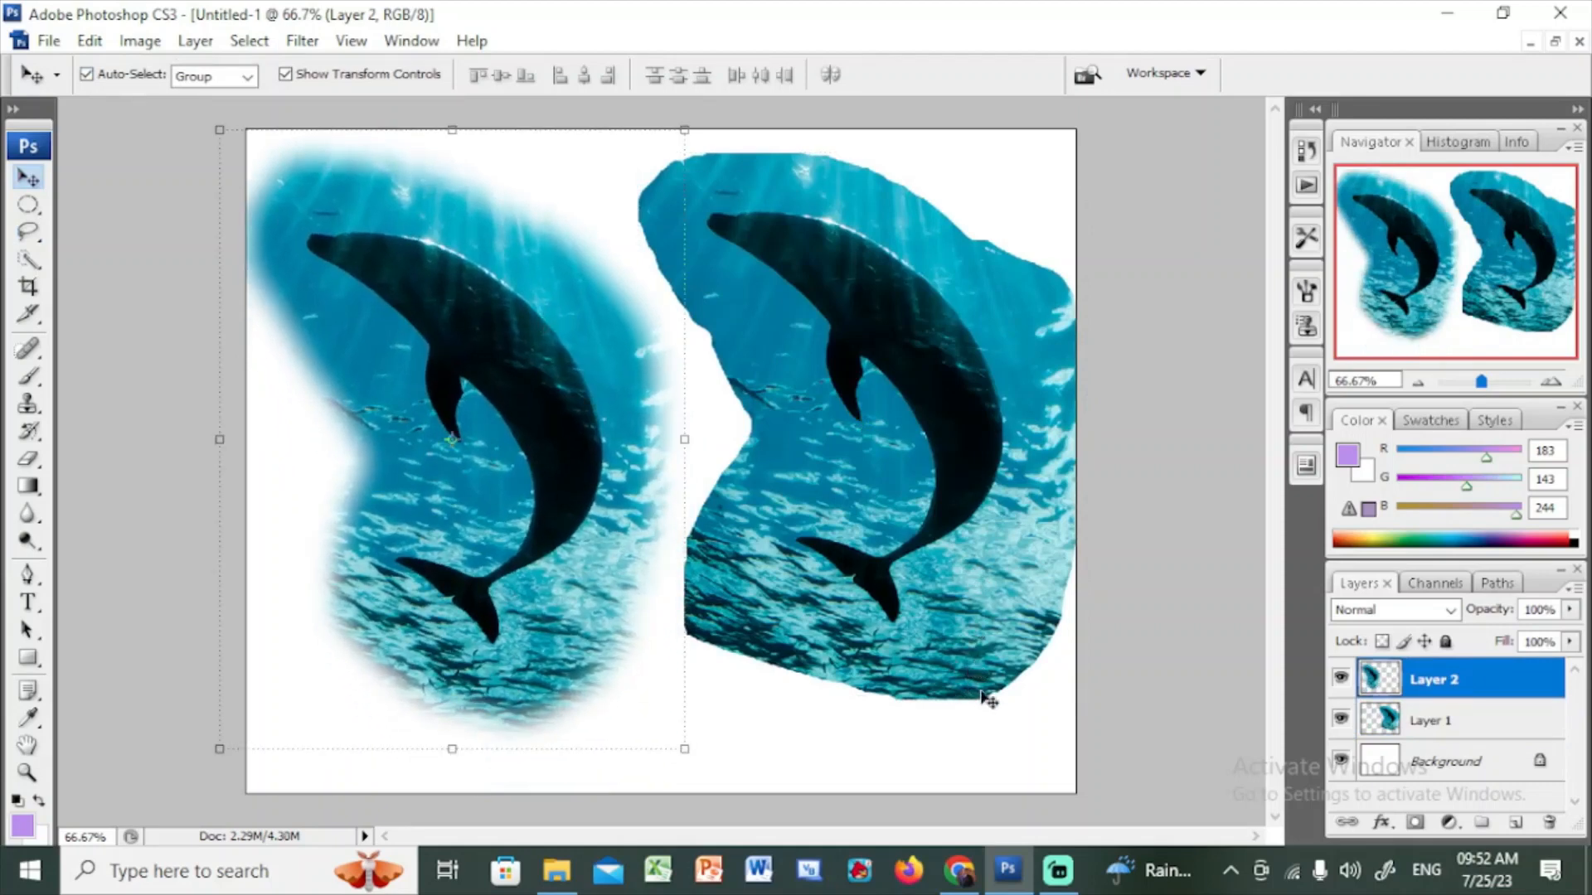
left_click(982, 596)
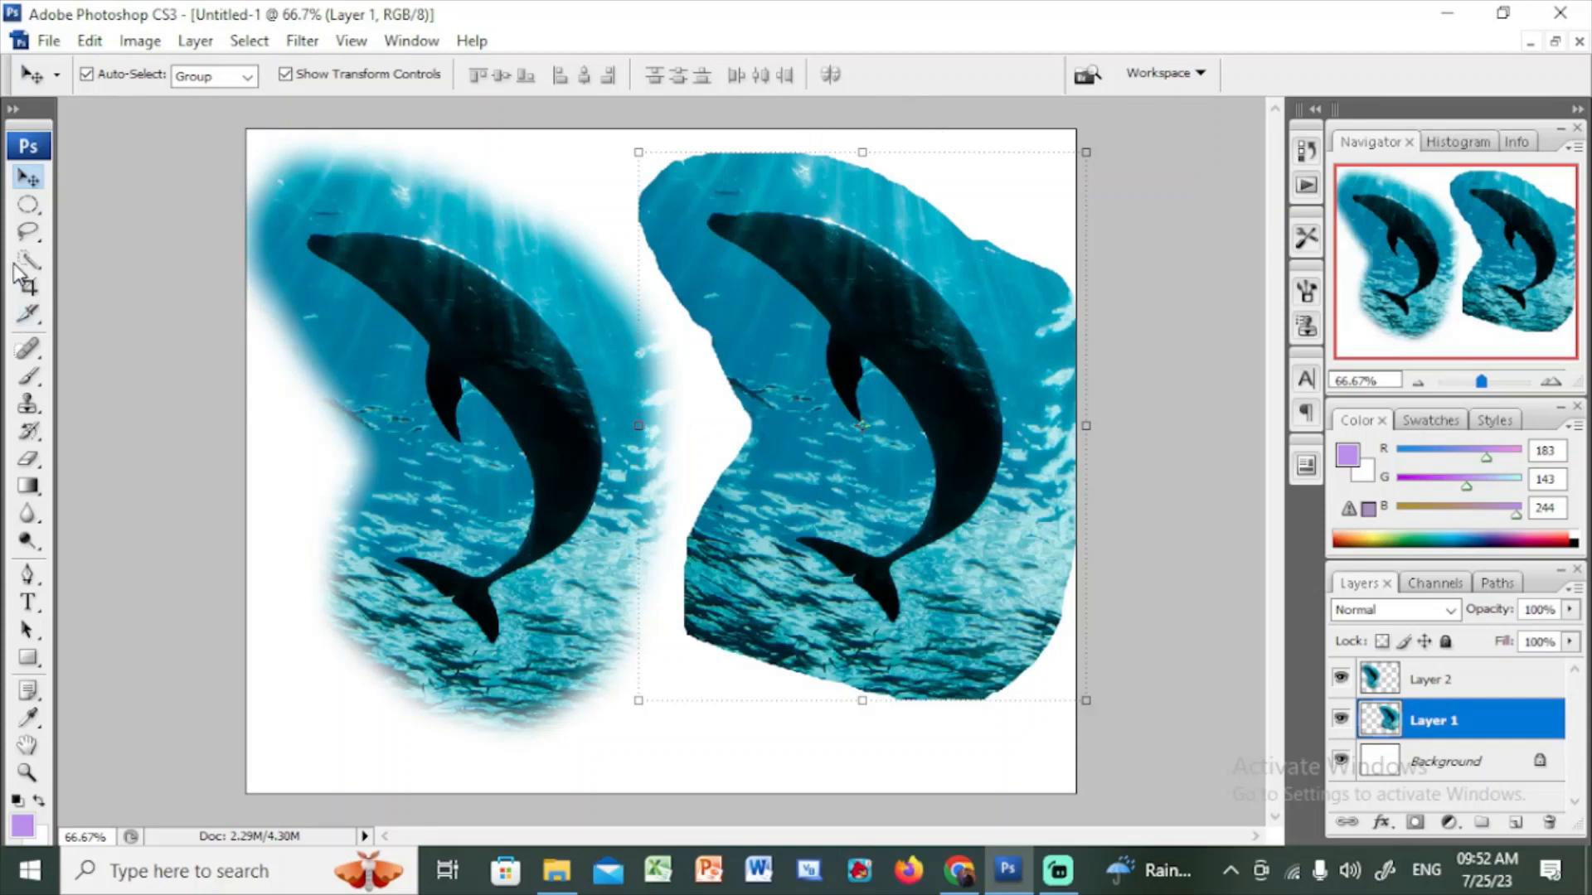
Open the lasso tool group to pick another lasso variant
left_click(34, 244)
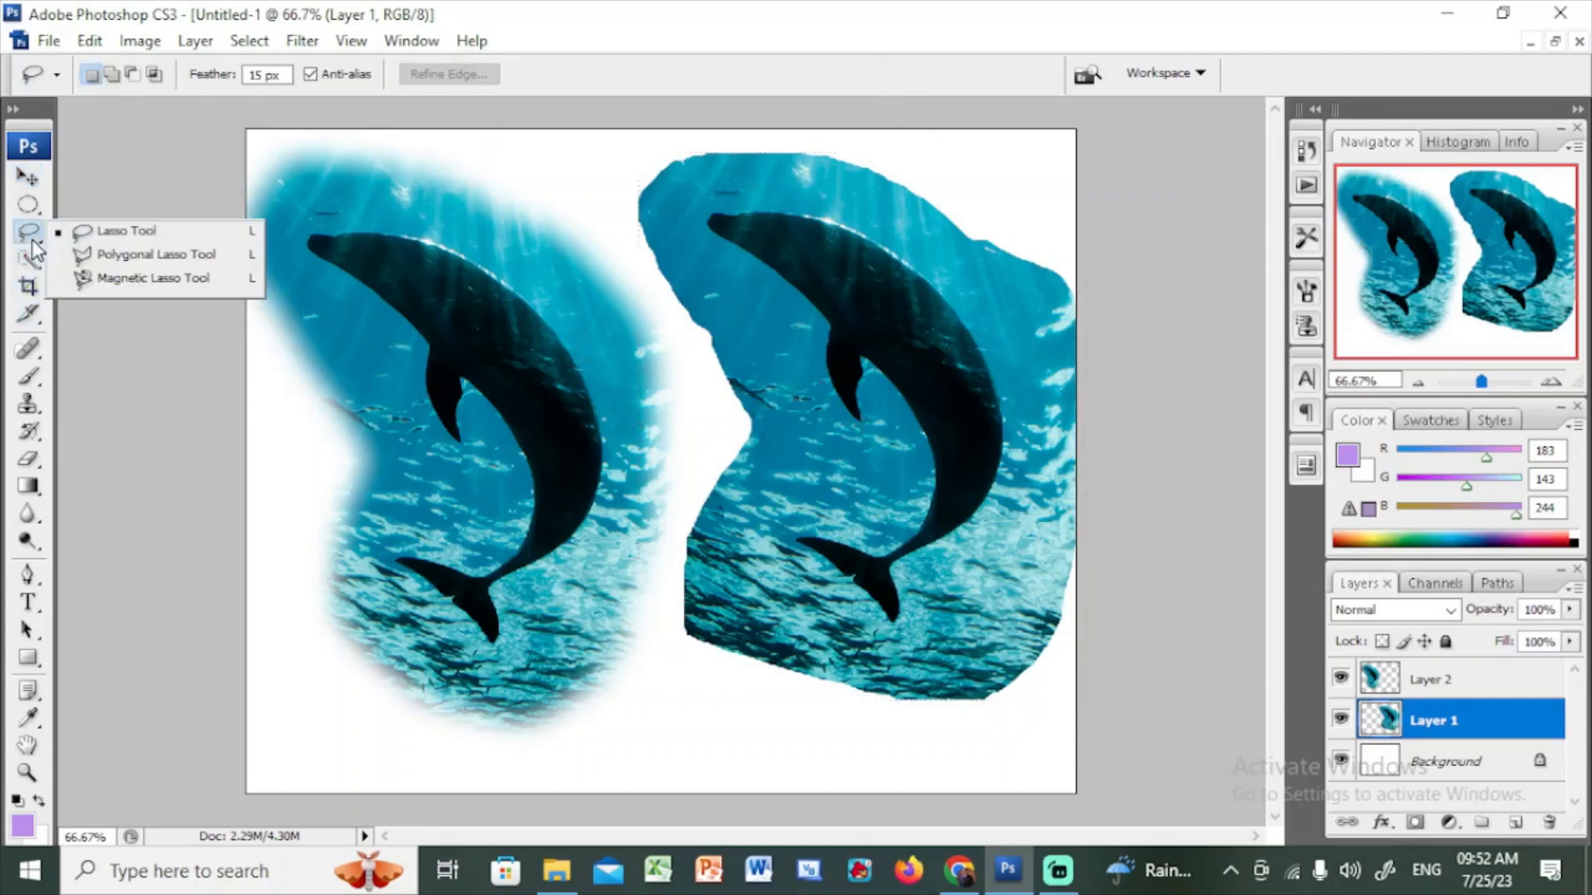